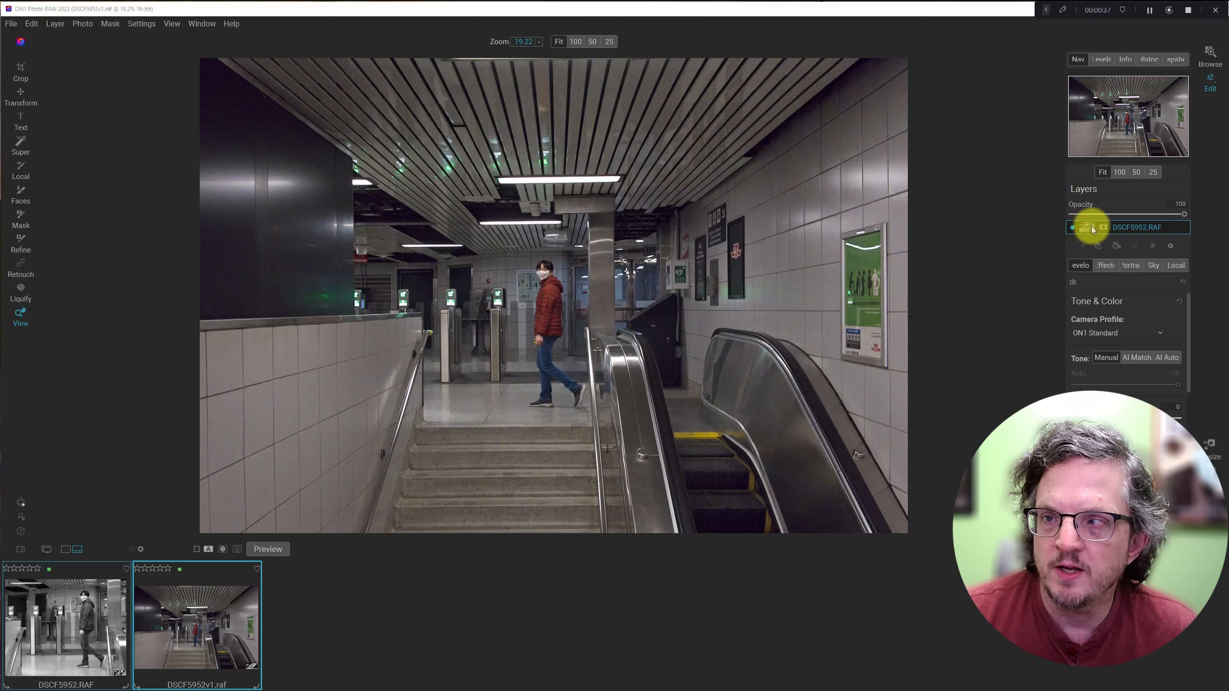
Show the RAW photo's camera info and inspect the noise around the pedestrian in the original black-and-white image in the image viewer
{"action": "left_click", "coordinate": [1132, 58]}
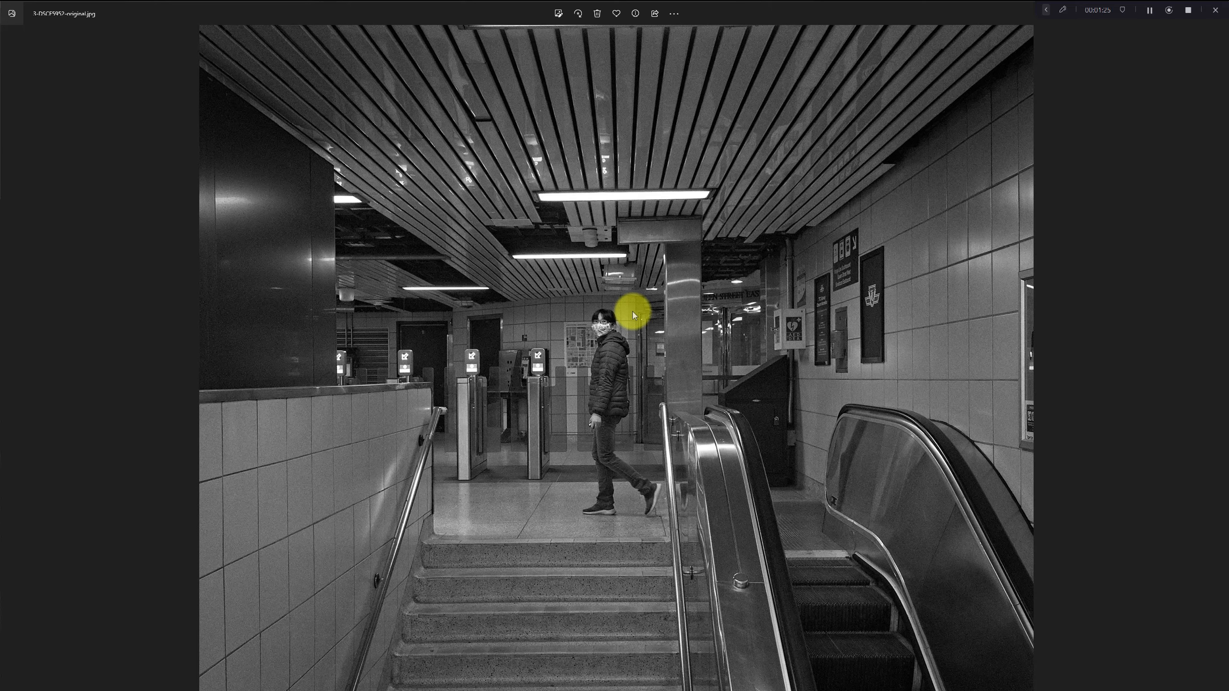
{"action": "scroll", "coordinate": [630, 319], "scroll_direction": "up", "scroll_amount": 5}
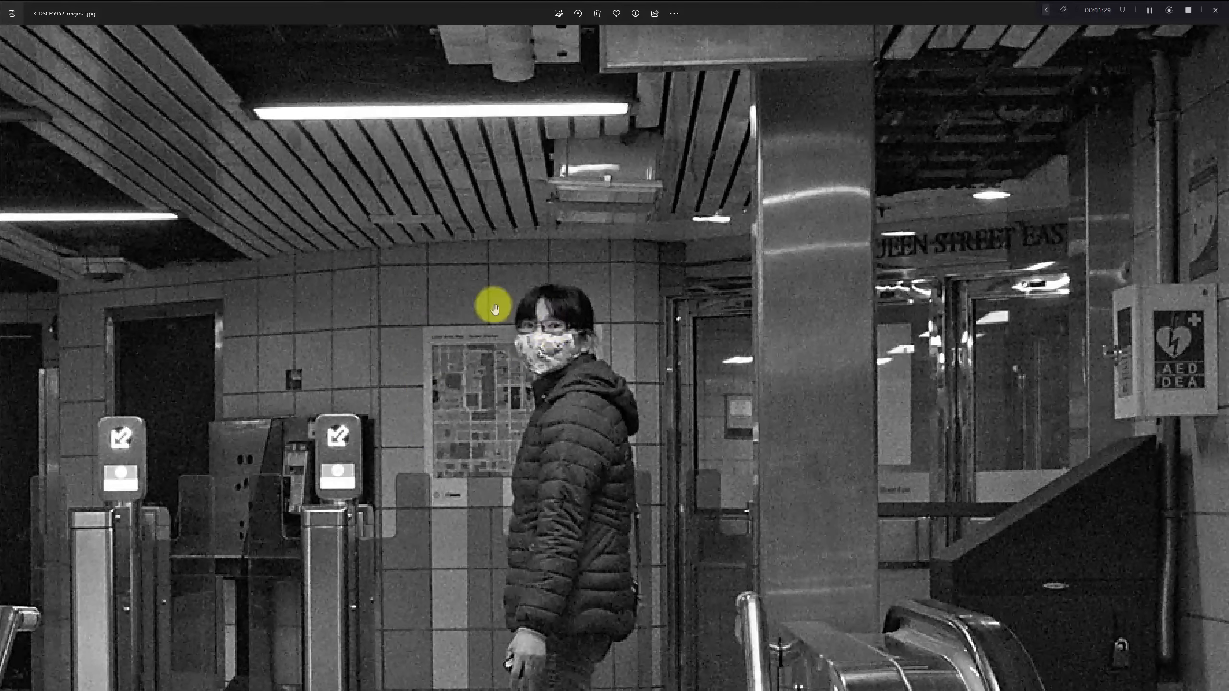
{"action": "key", "text": "ctrl"}
{"action": "key", "text": "ctrl"}
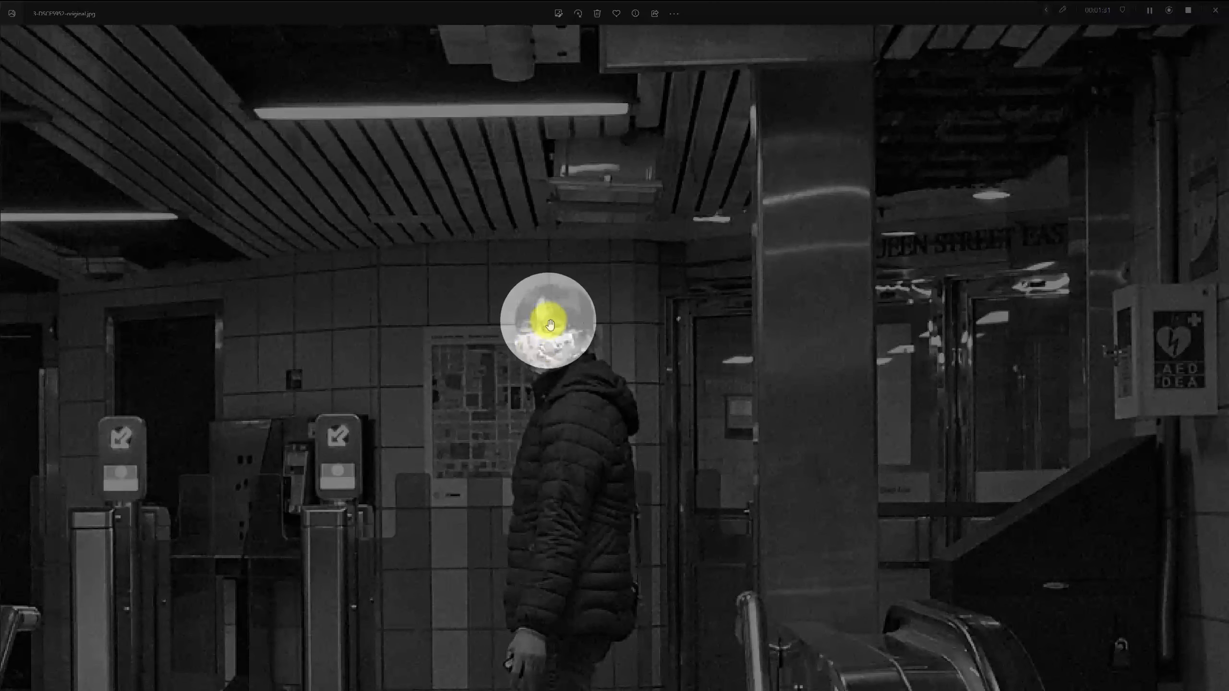
{"action": "scroll", "coordinate": [550, 325], "scroll_direction": "down", "scroll_amount": 5}
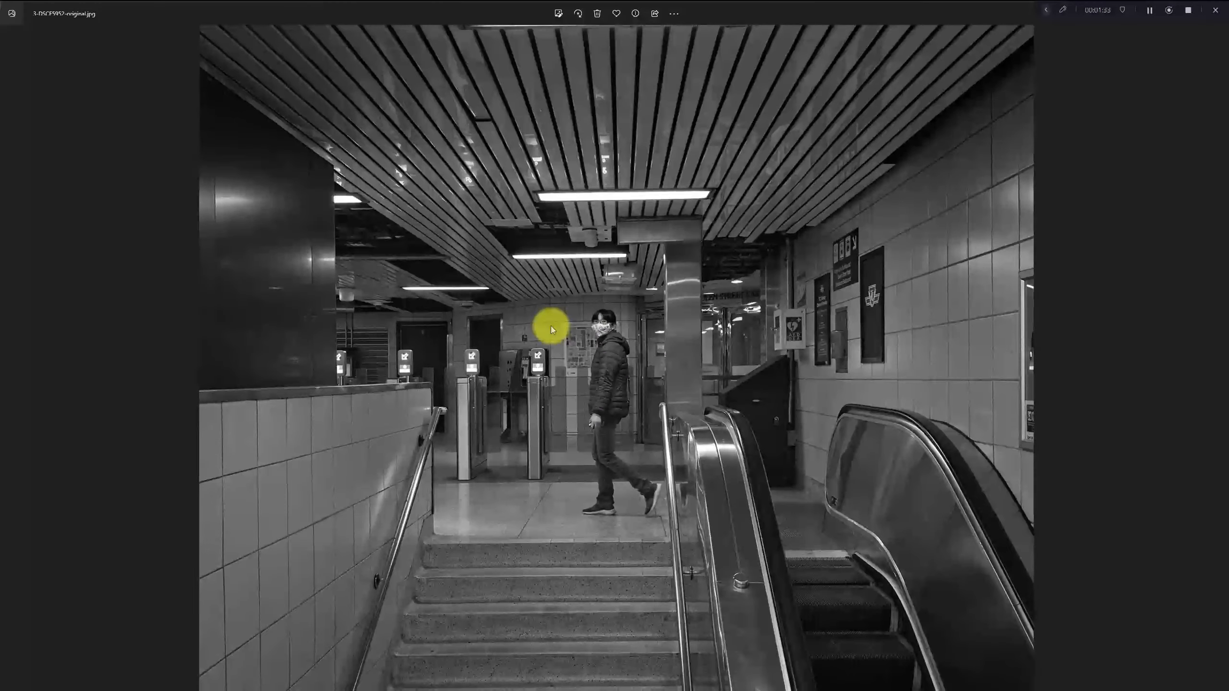
Bring up the first-edit version and examine the pedestrian's face and jacket up close
{"action": "key", "text": "Left"}
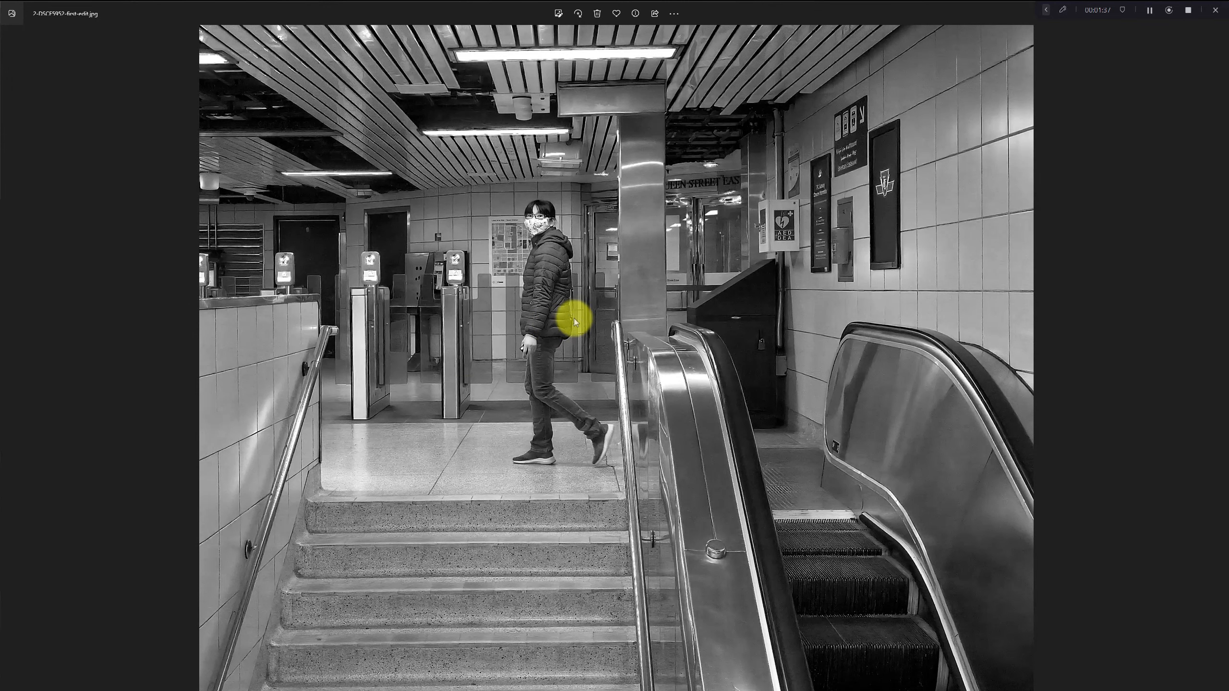
{"action": "scroll", "coordinate": [566, 314], "scroll_direction": "up", "scroll_amount": 5}
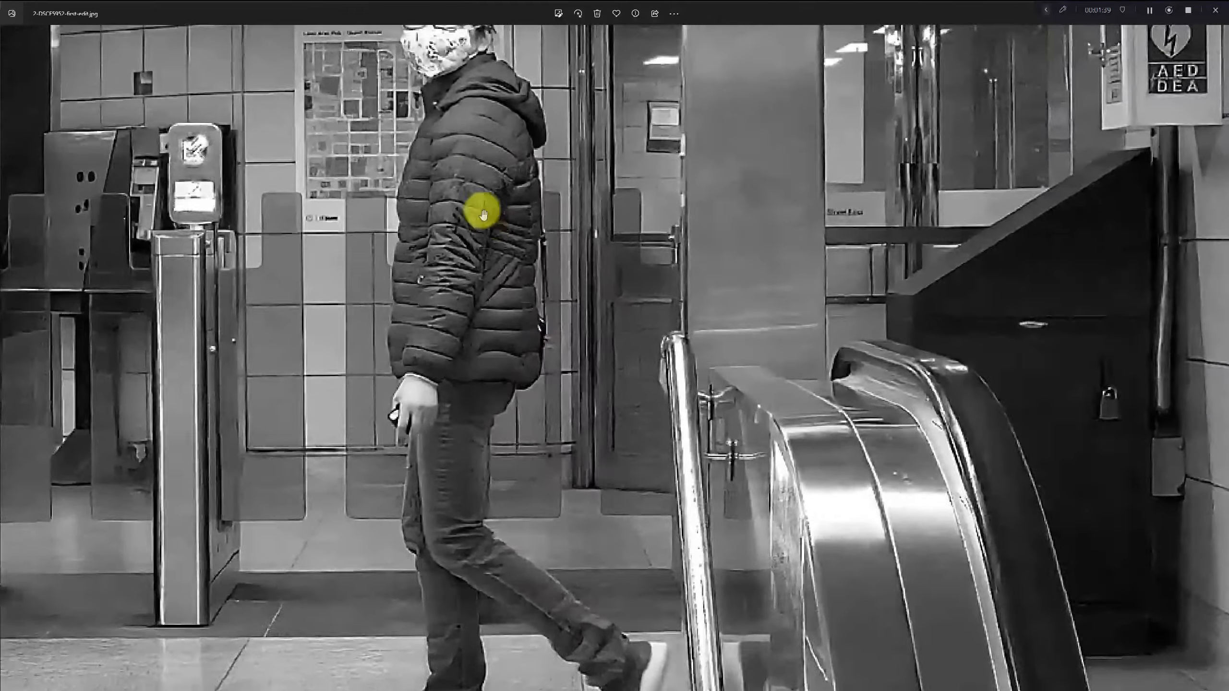
{"action": "scroll", "coordinate": [483, 213], "scroll_direction": "down", "scroll_amount": 3}
{"action": "scroll", "coordinate": [488, 335], "scroll_direction": "up", "scroll_amount": 3}
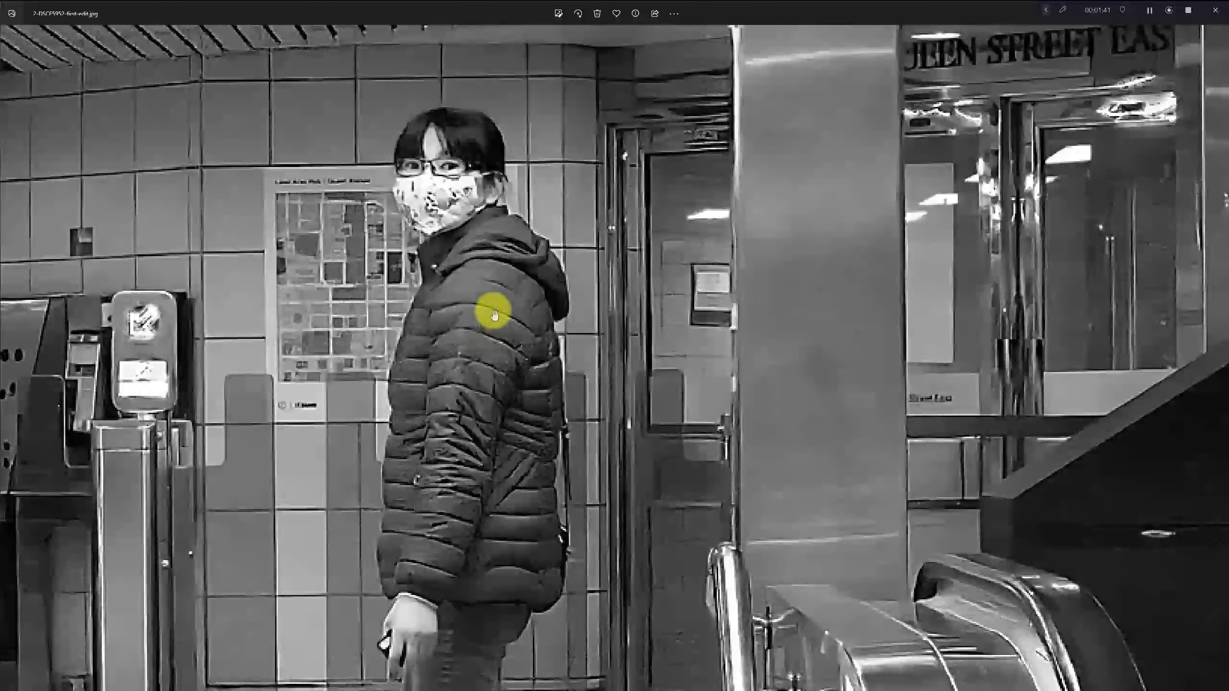
{"action": "left_click_drag", "start_coordinate": [494, 314], "coordinate": [500, 359]}
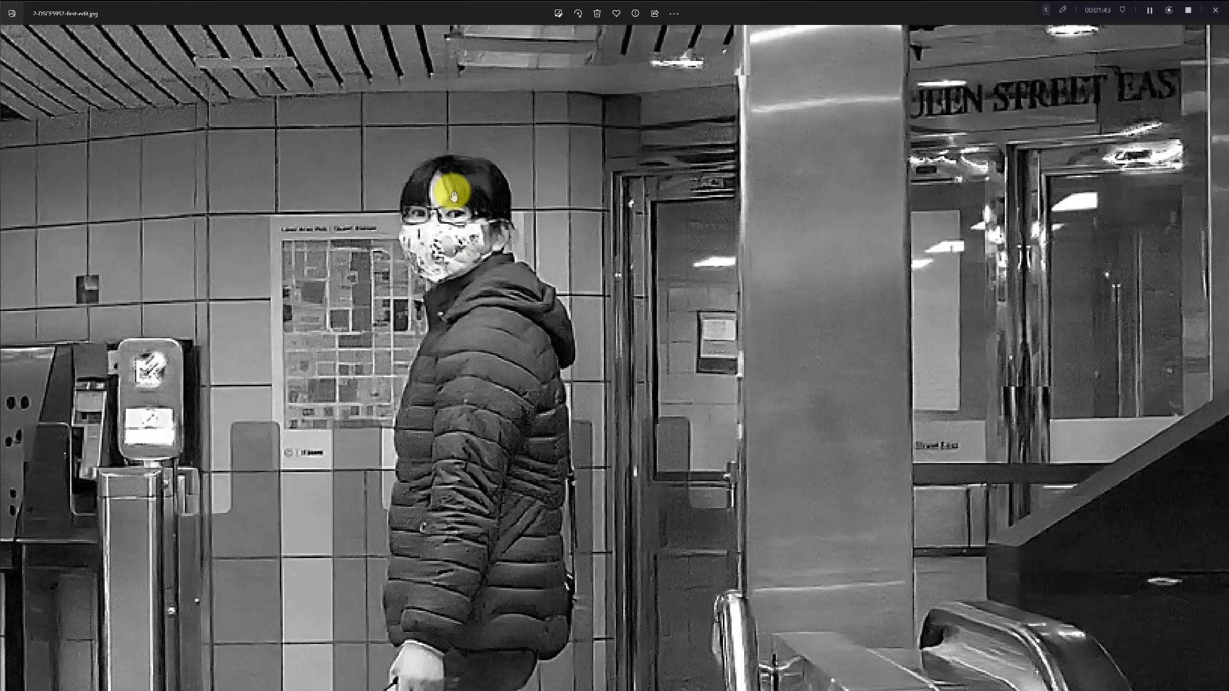
{"action": "scroll", "coordinate": [485, 321], "scroll_direction": "down", "scroll_amount": 5}
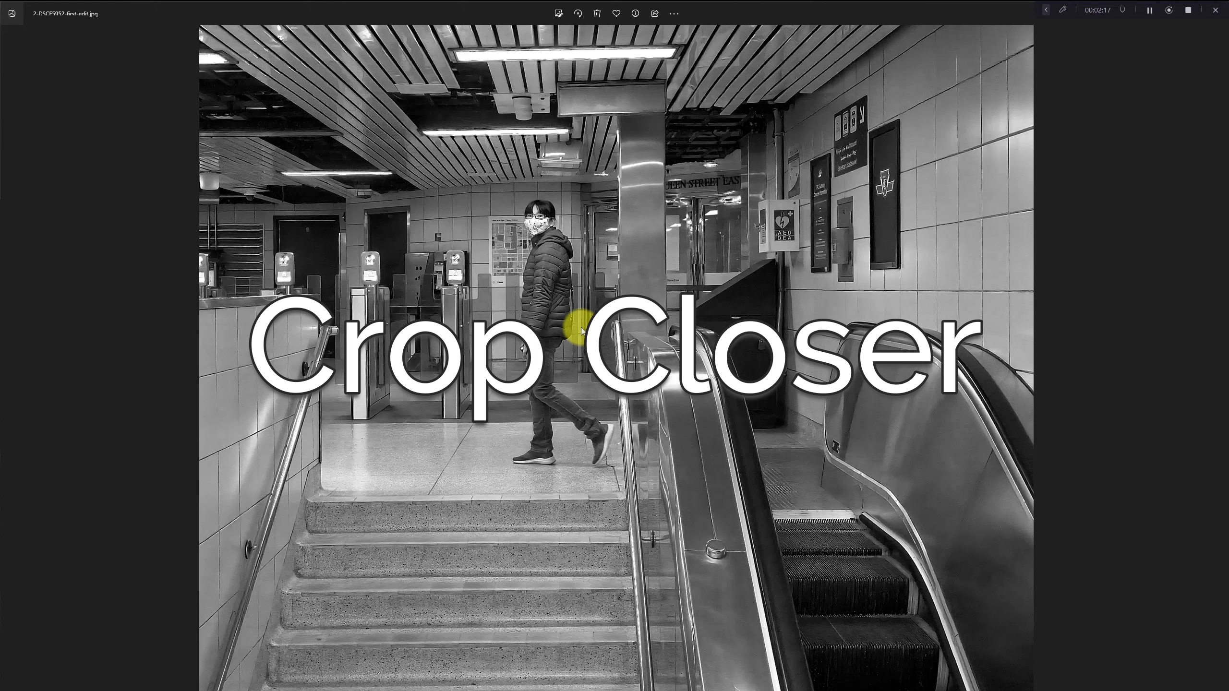
Compare the tightly cropped version with the first edit and switch back to ON1 Photo RAW
{"action": "key", "text": "Left"}
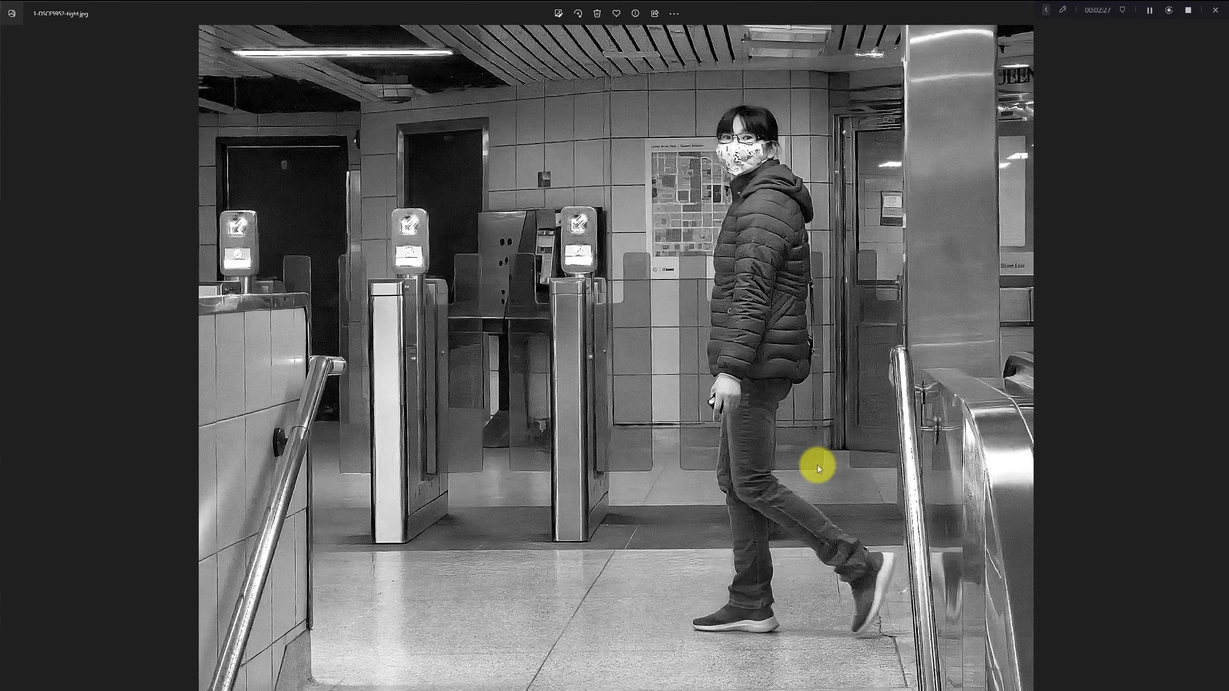
{"action": "key", "text": "Right"}
{"action": "key", "text": "Left"}
{"action": "key", "text": "alt+Tab"}
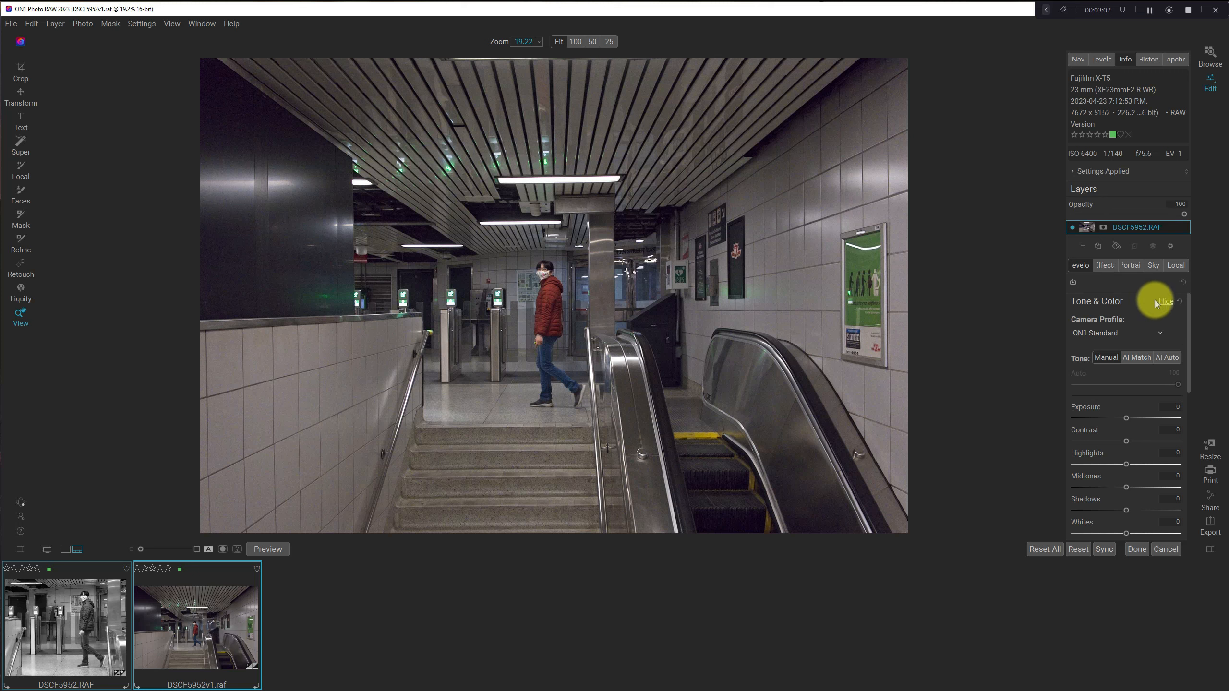
Enable both NoNoise AI and Tack Sharp AI for the photo and compare before and after around the pedestrian
{"action": "left_click", "coordinate": [1161, 301]}
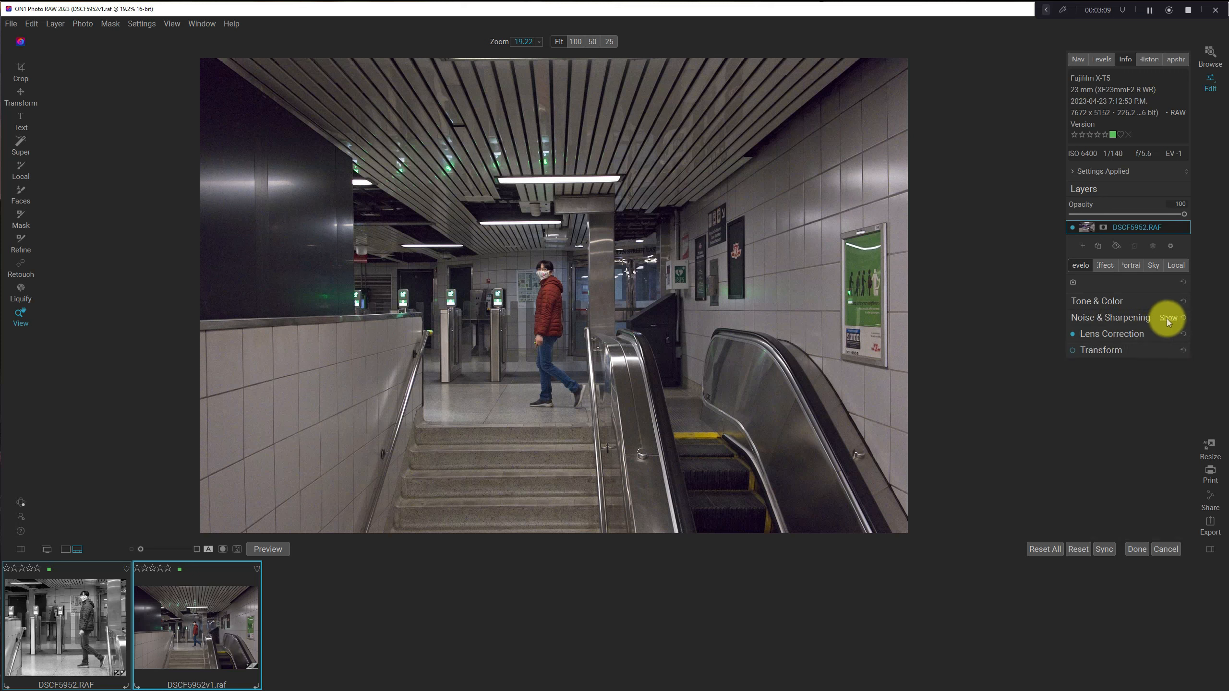
{"action": "left_click", "coordinate": [1167, 318]}
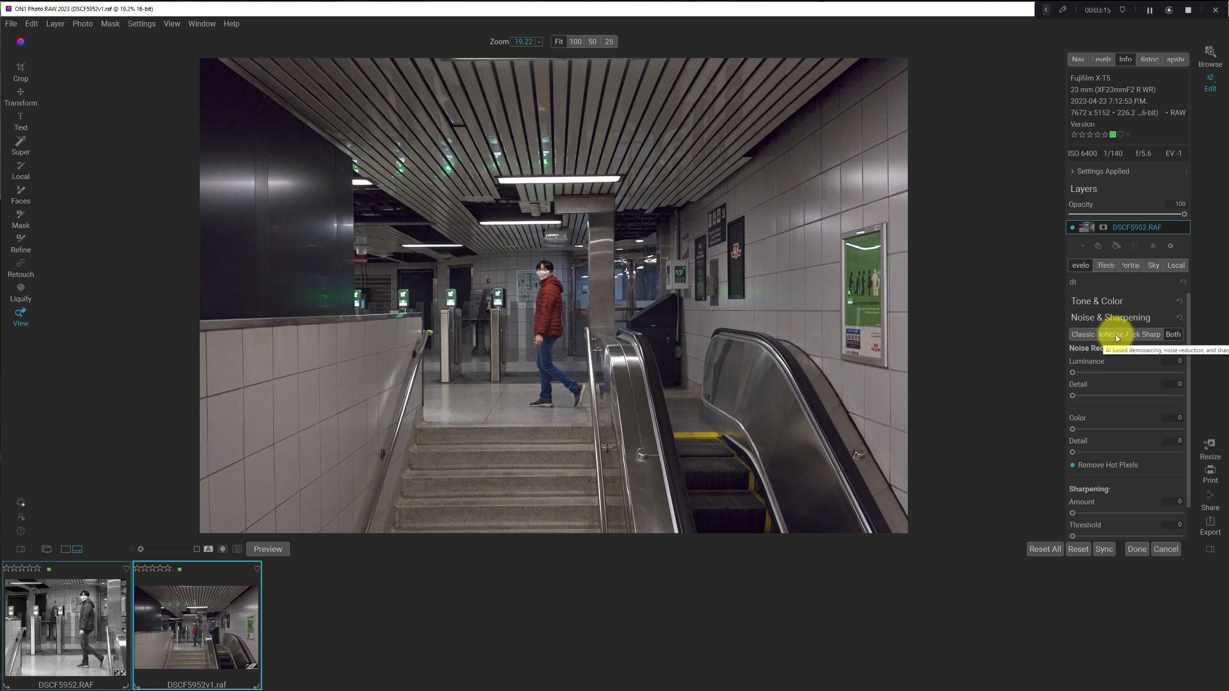
{"action": "left_click", "coordinate": [1171, 335]}
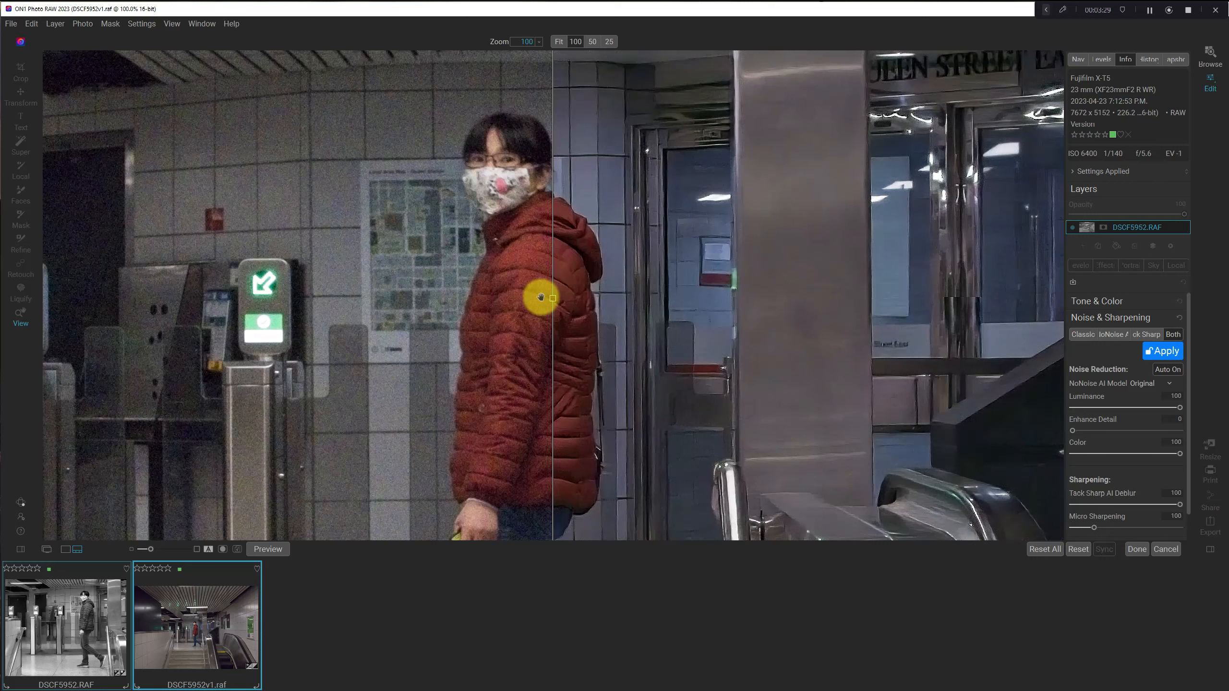
{"action": "left_click_drag", "start_coordinate": [551, 297], "coordinate": [387, 282]}
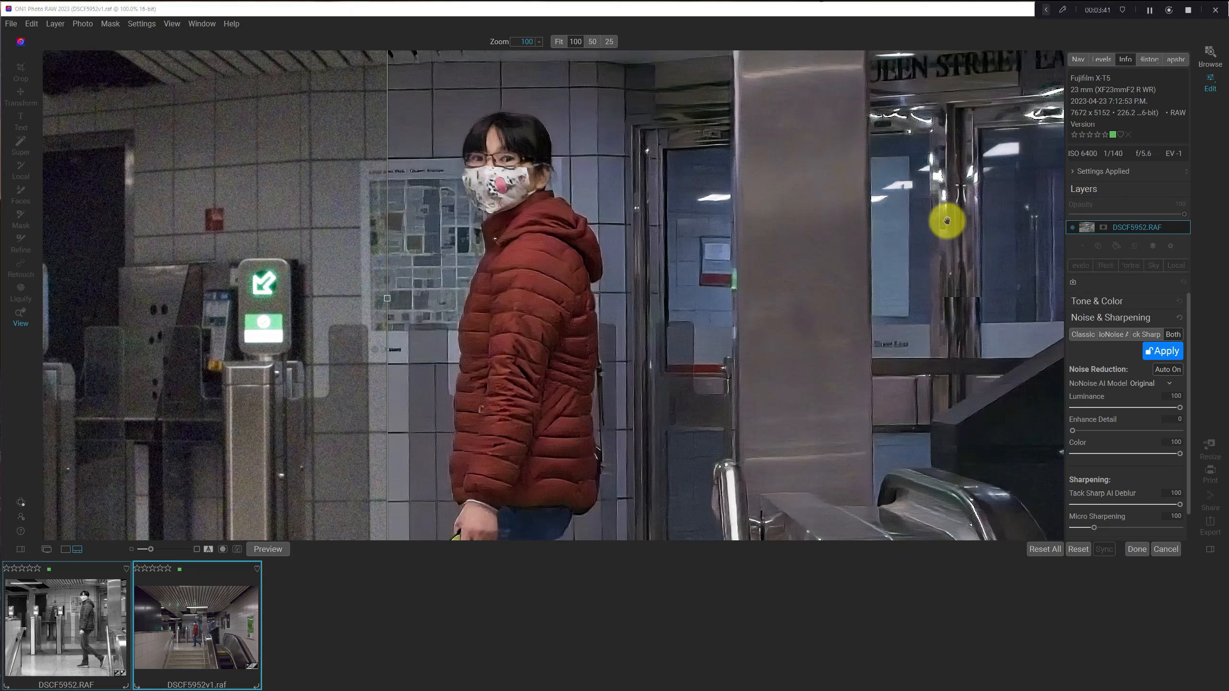
{"action": "scroll", "coordinate": [1140, 411], "scroll_direction": "down", "scroll_amount": 1}
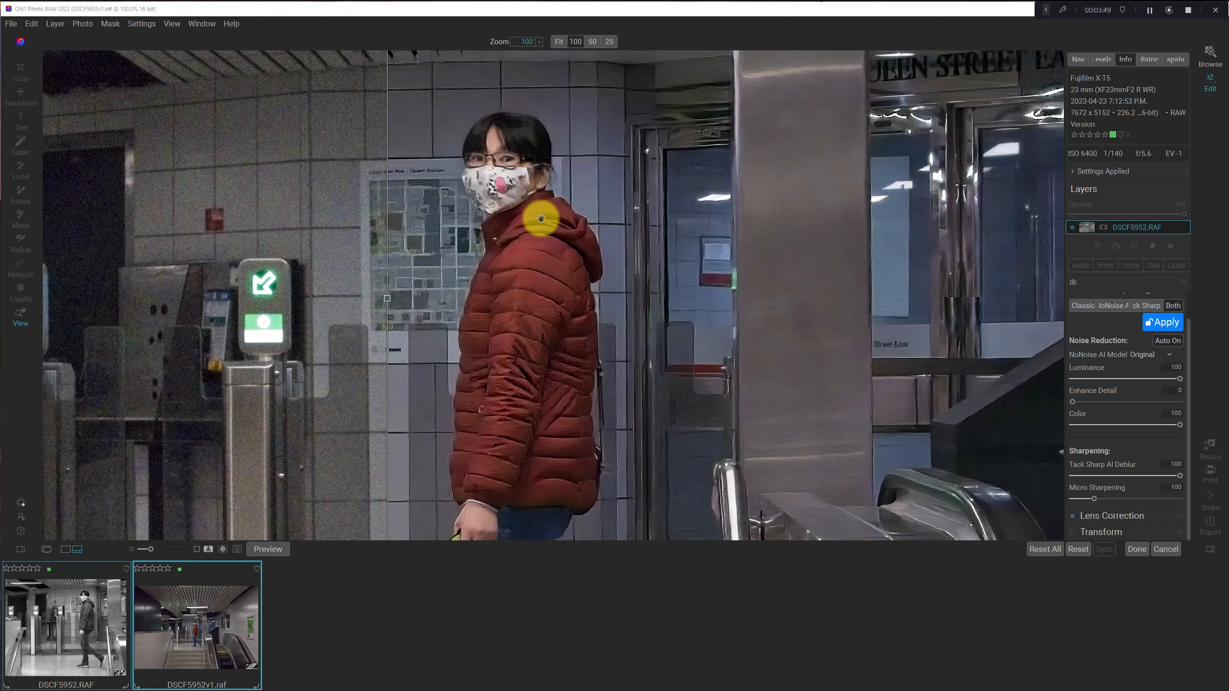
{"action": "left_click_drag", "start_coordinate": [524, 200], "coordinate": [520, 234]}
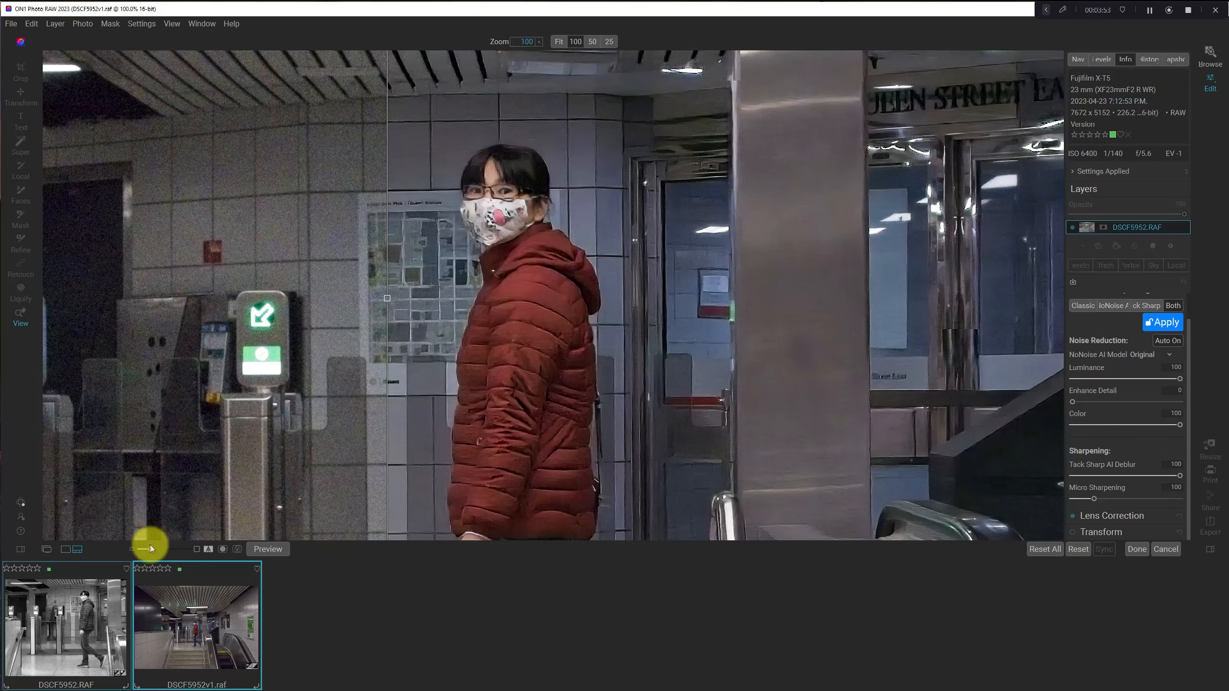
Set Enhance Detail to 13 and Micro Sharpening to 160, and apply the noise reduction and sharpening
{"action": "left_click_drag", "start_coordinate": [151, 547], "coordinate": [158, 549]}
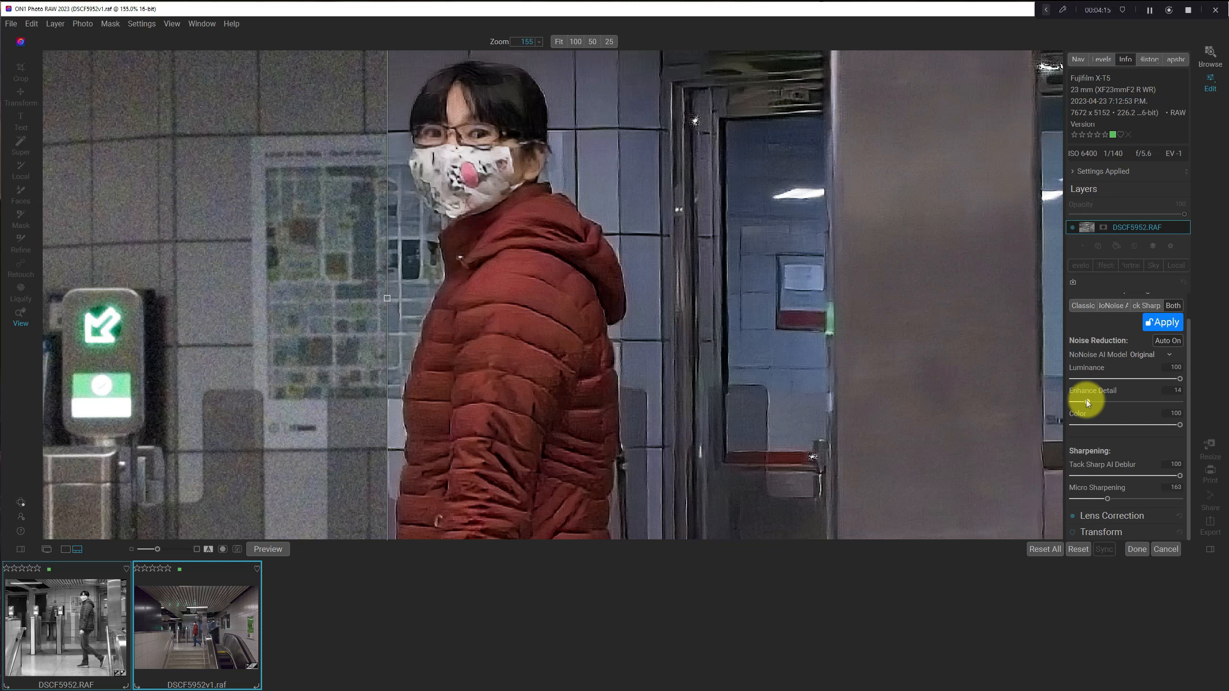
{"action": "left_click_drag", "start_coordinate": [1085, 400], "coordinate": [1085, 400]}
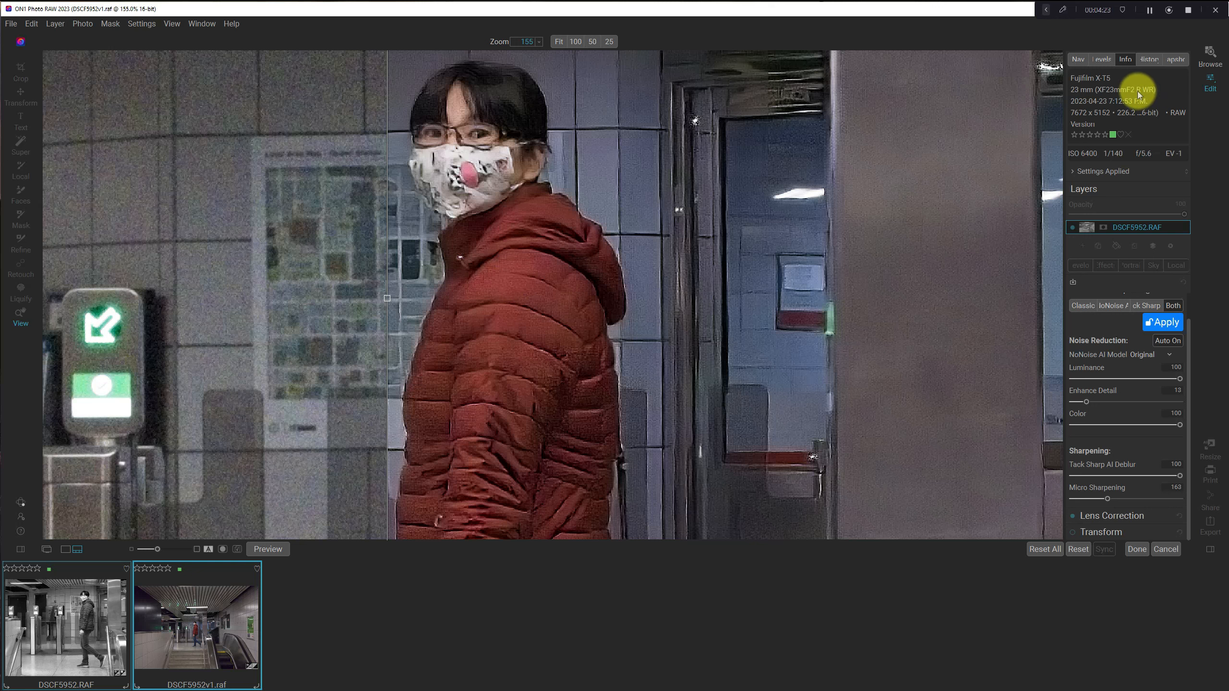
{"action": "left_click", "coordinate": [1076, 59]}
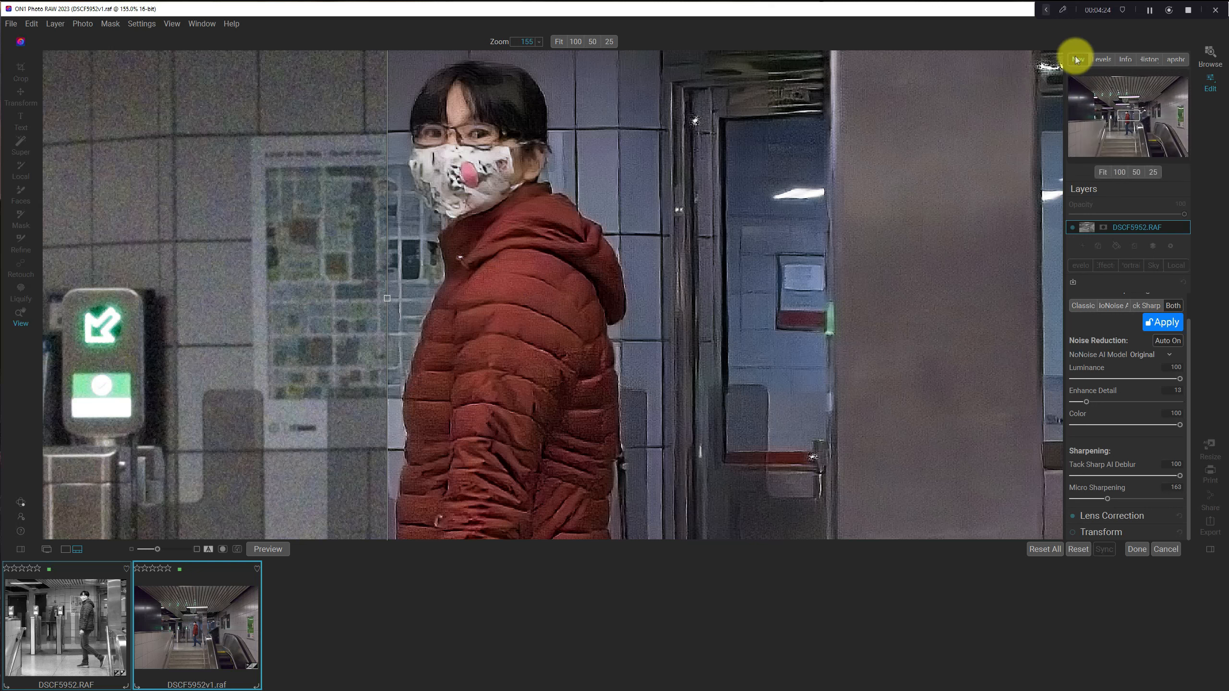
{"action": "left_click", "coordinate": [1101, 173]}
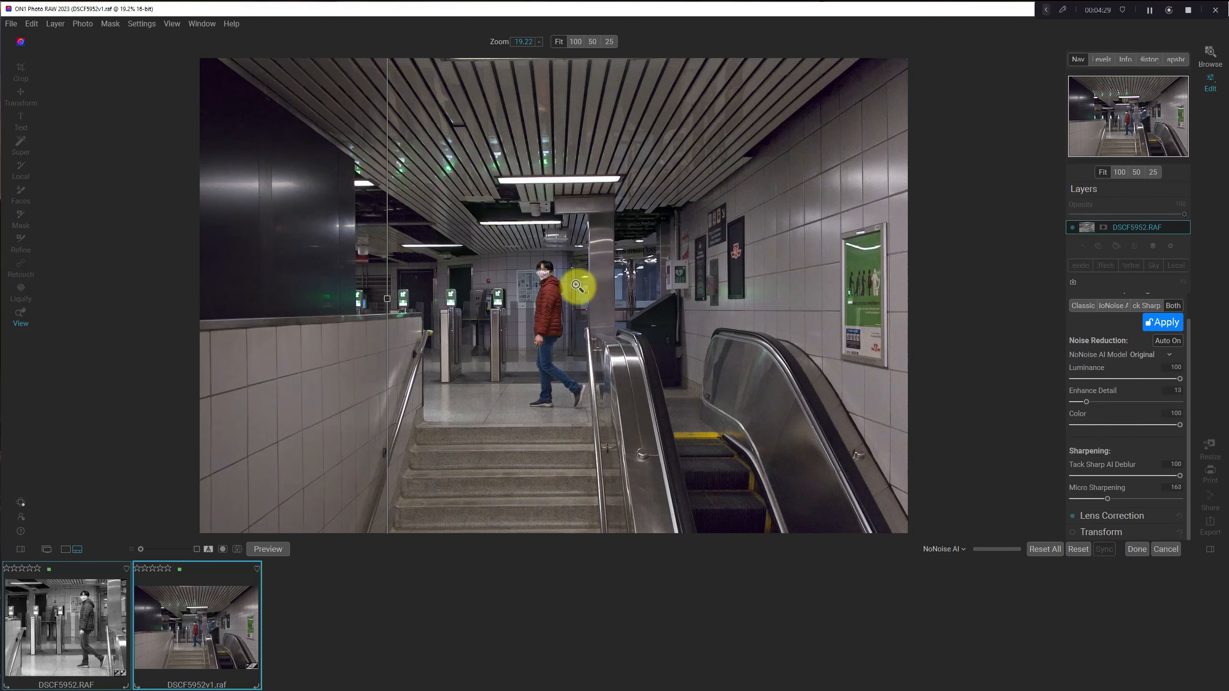
{"action": "left_click", "coordinate": [1119, 171]}
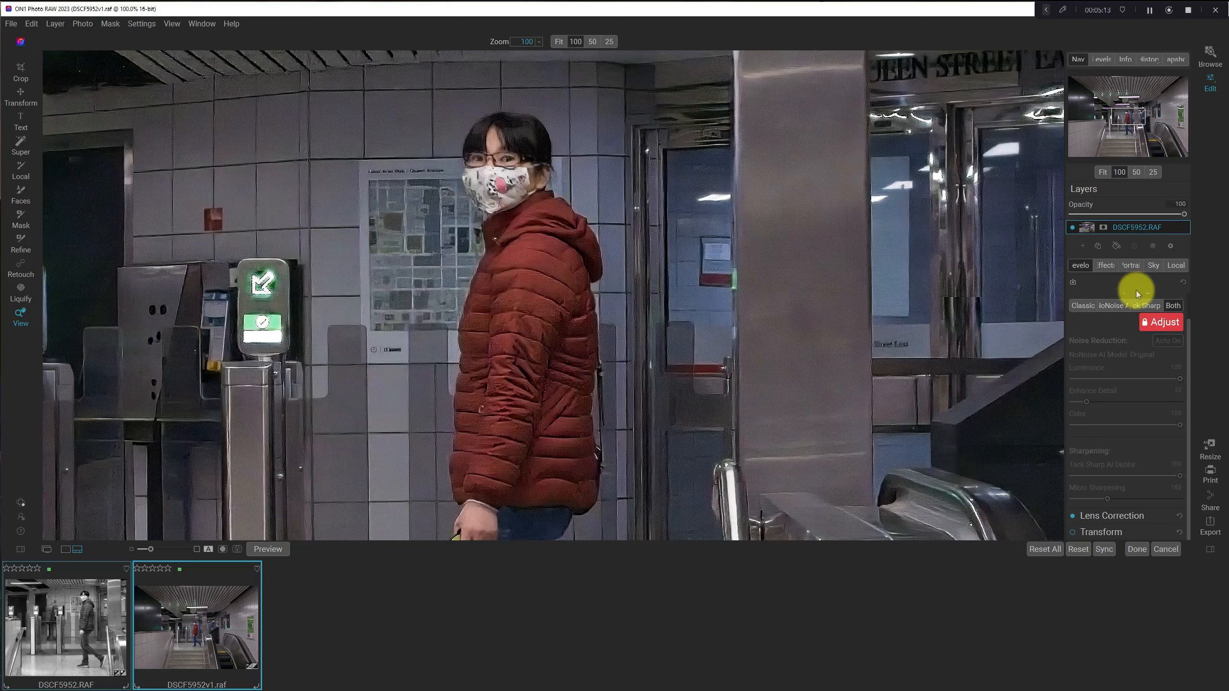
Keep the ON1 Standard camera profile and set the photo's tone with AI Match
{"action": "left_click", "coordinate": [1082, 263]}
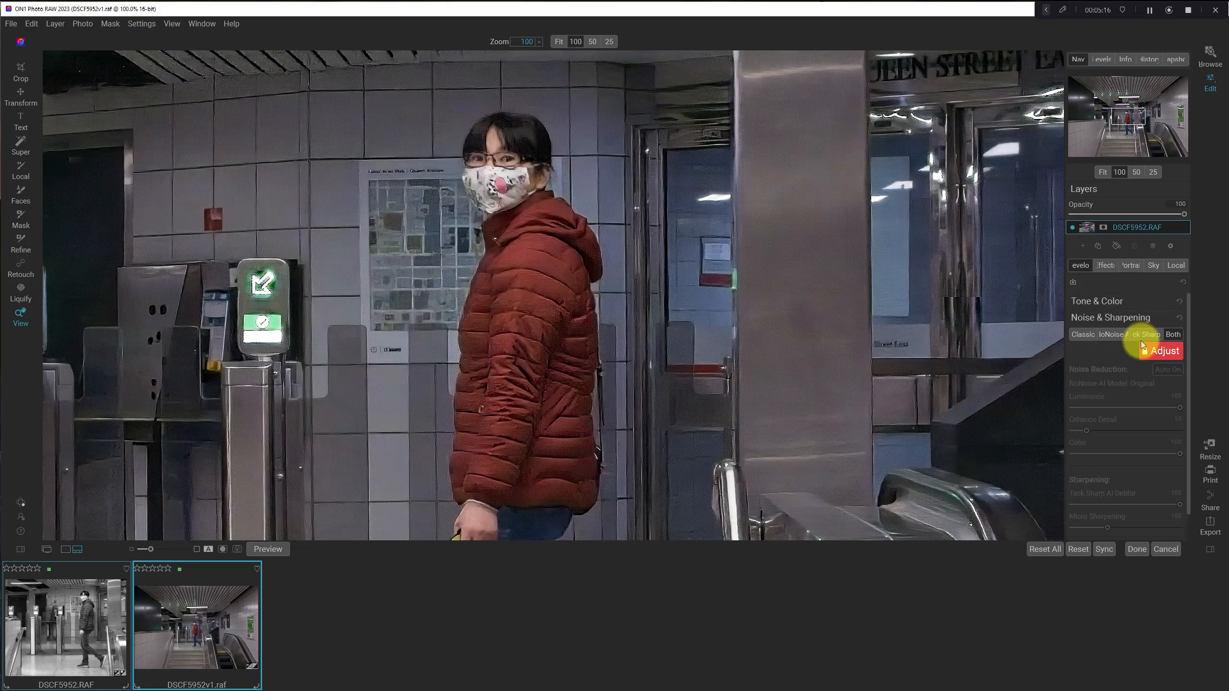
{"action": "left_click", "coordinate": [1161, 302]}
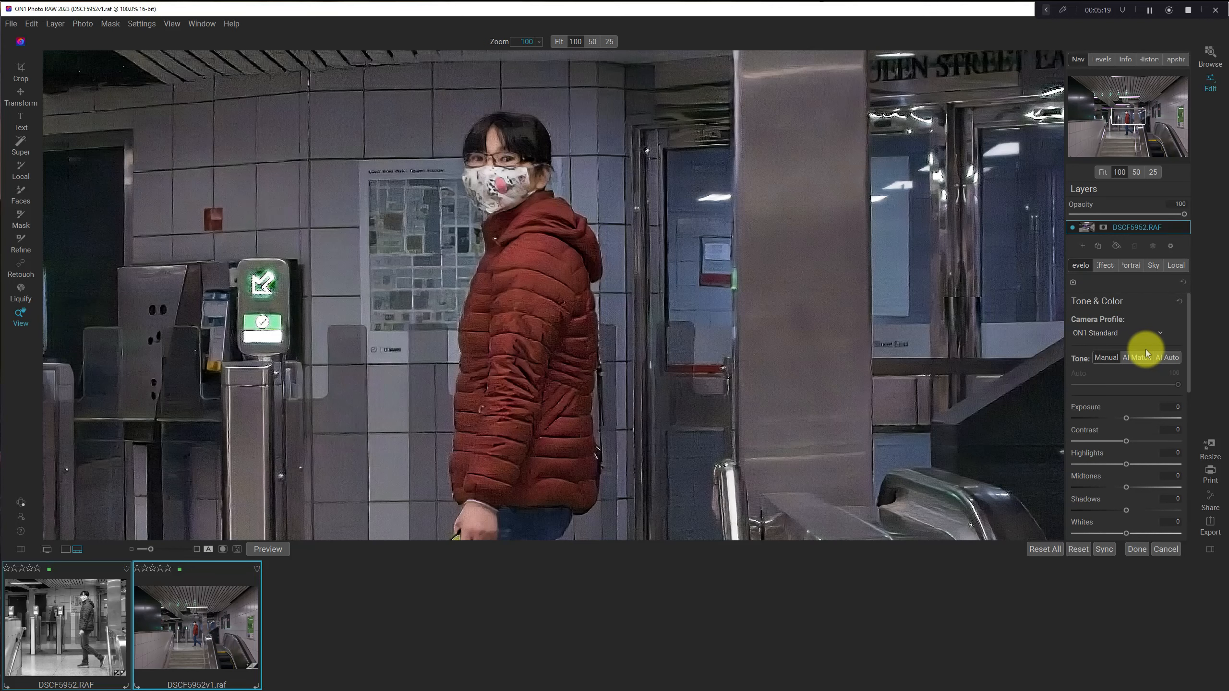
{"action": "left_click", "coordinate": [1100, 335]}
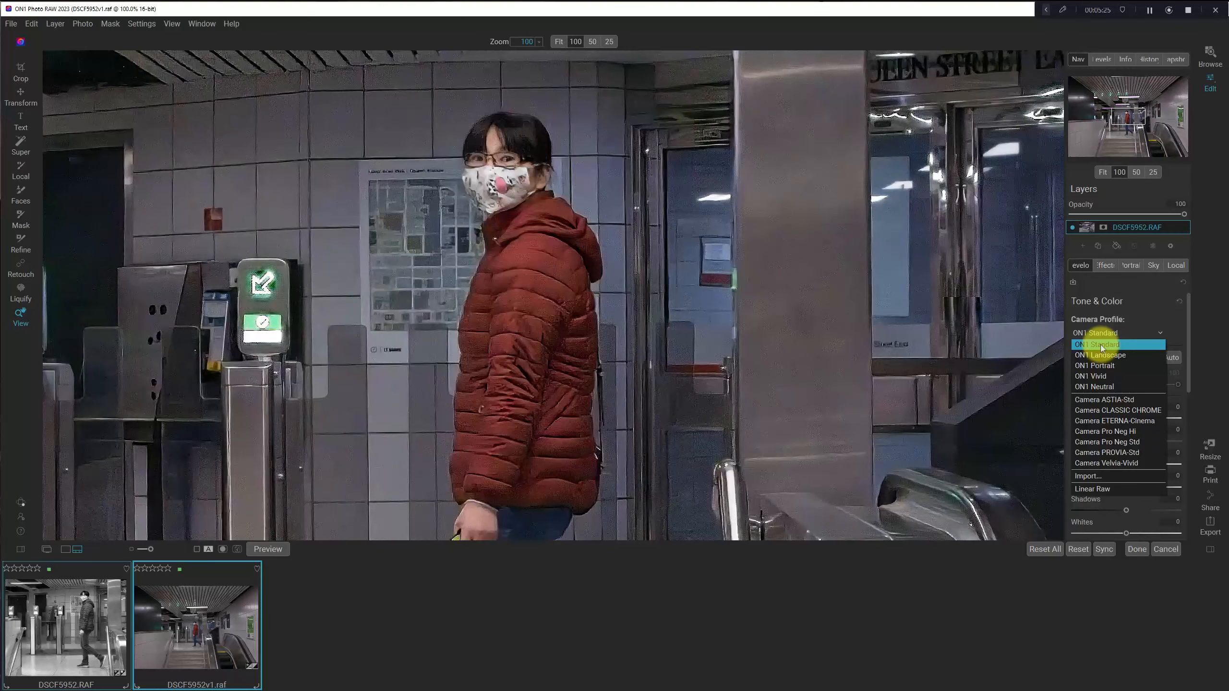
{"action": "left_click", "coordinate": [1102, 344]}
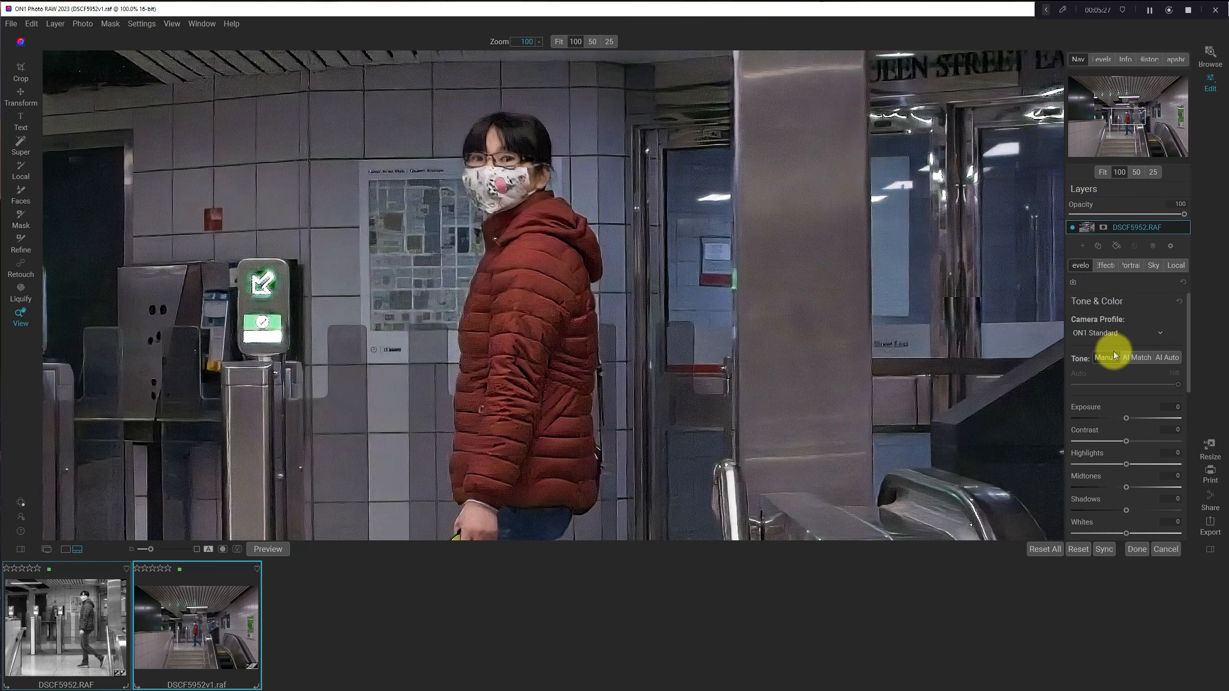
{"action": "left_click", "coordinate": [1133, 361]}
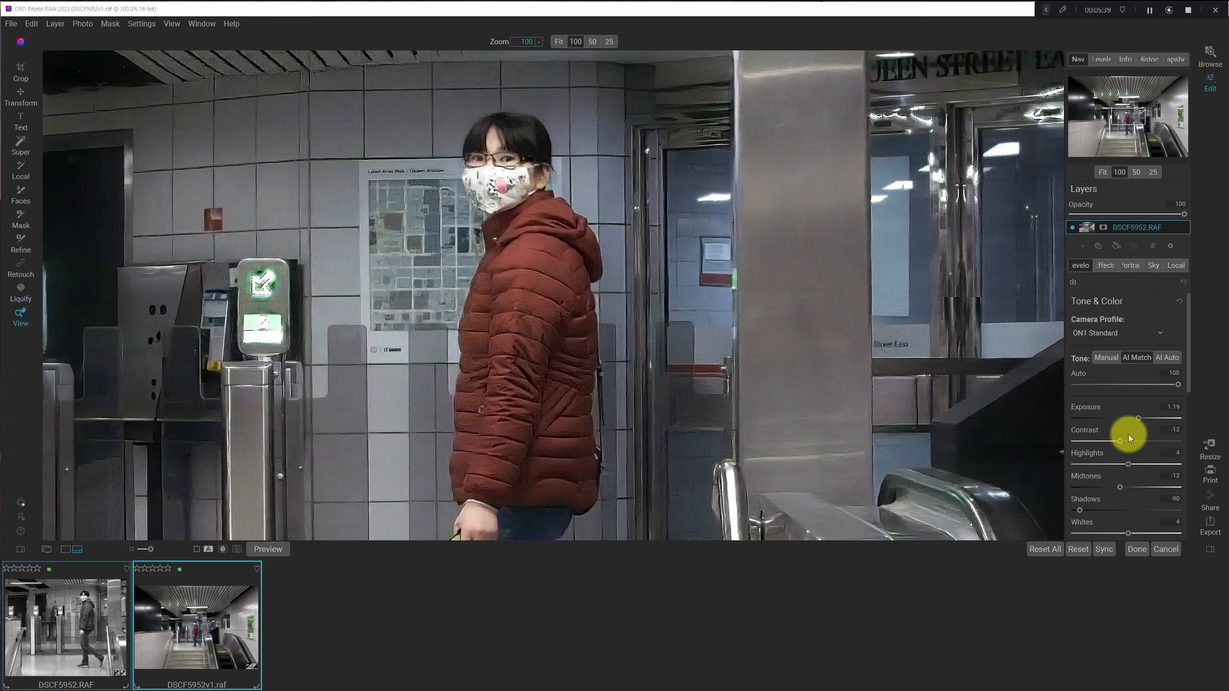
Set Shadows to -31 and Blacks to -6, and check the tone on the whole photo
{"action": "scroll", "coordinate": [1164, 415], "scroll_direction": "down", "scroll_amount": 1}
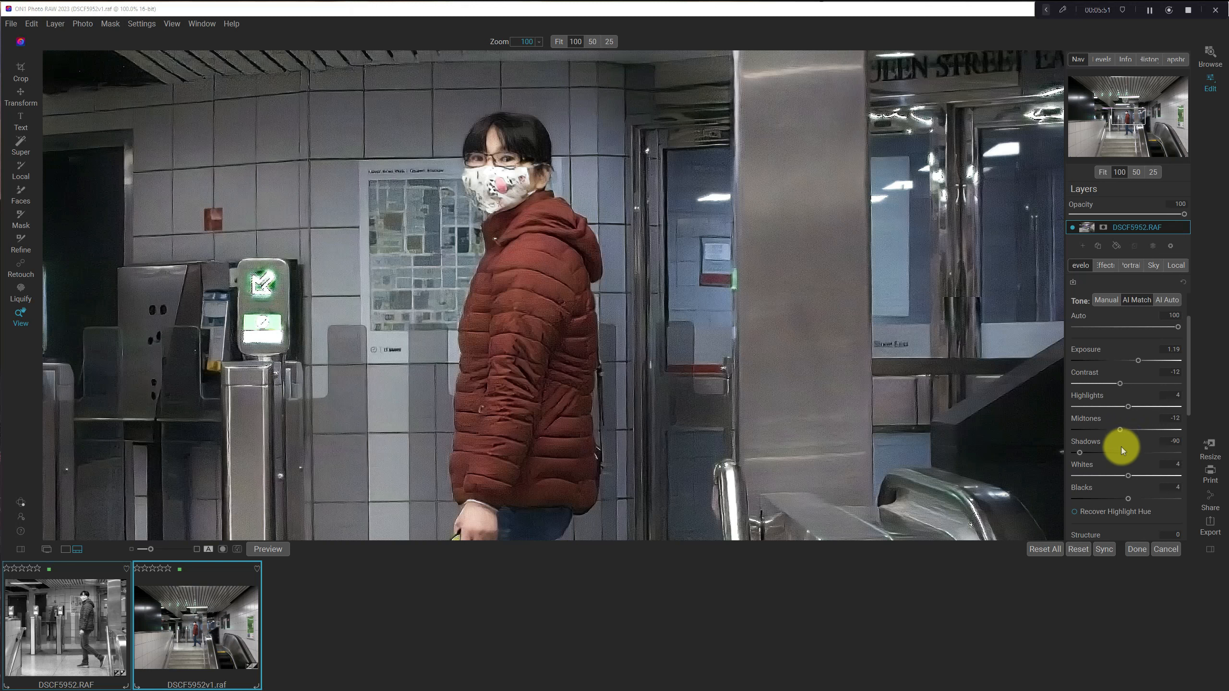
{"action": "left_click_drag", "start_coordinate": [1079, 453], "coordinate": [1109, 455]}
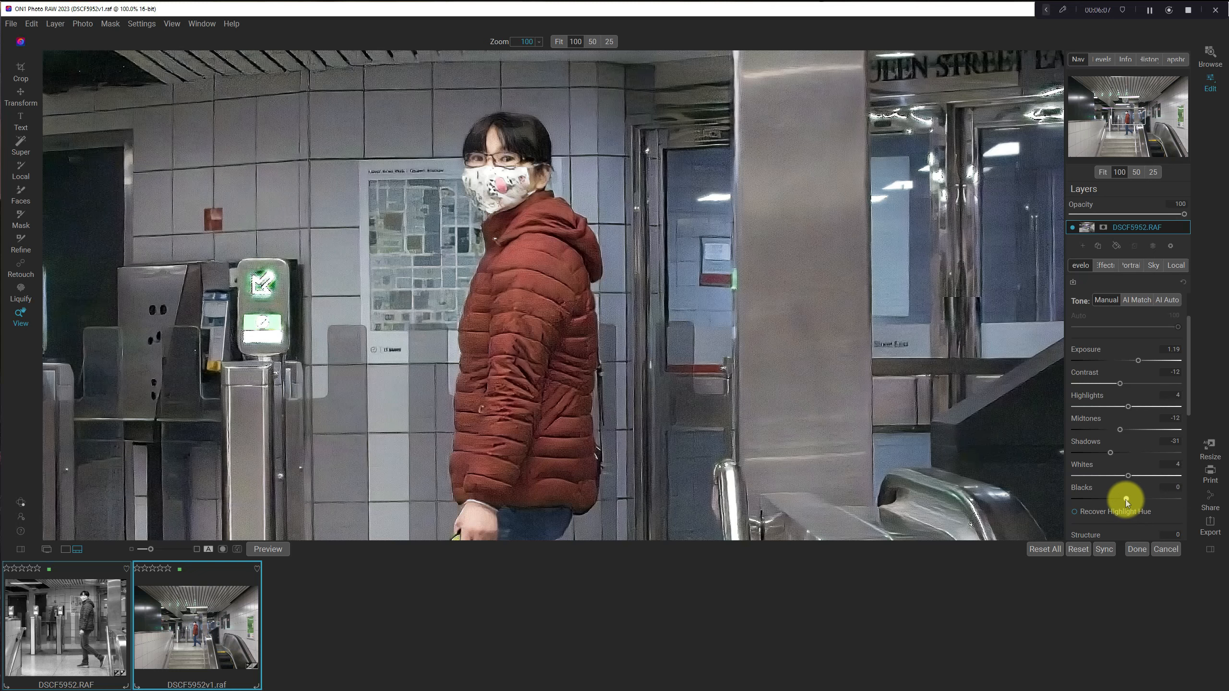
{"action": "left_click_drag", "start_coordinate": [1123, 499], "coordinate": [1122, 500]}
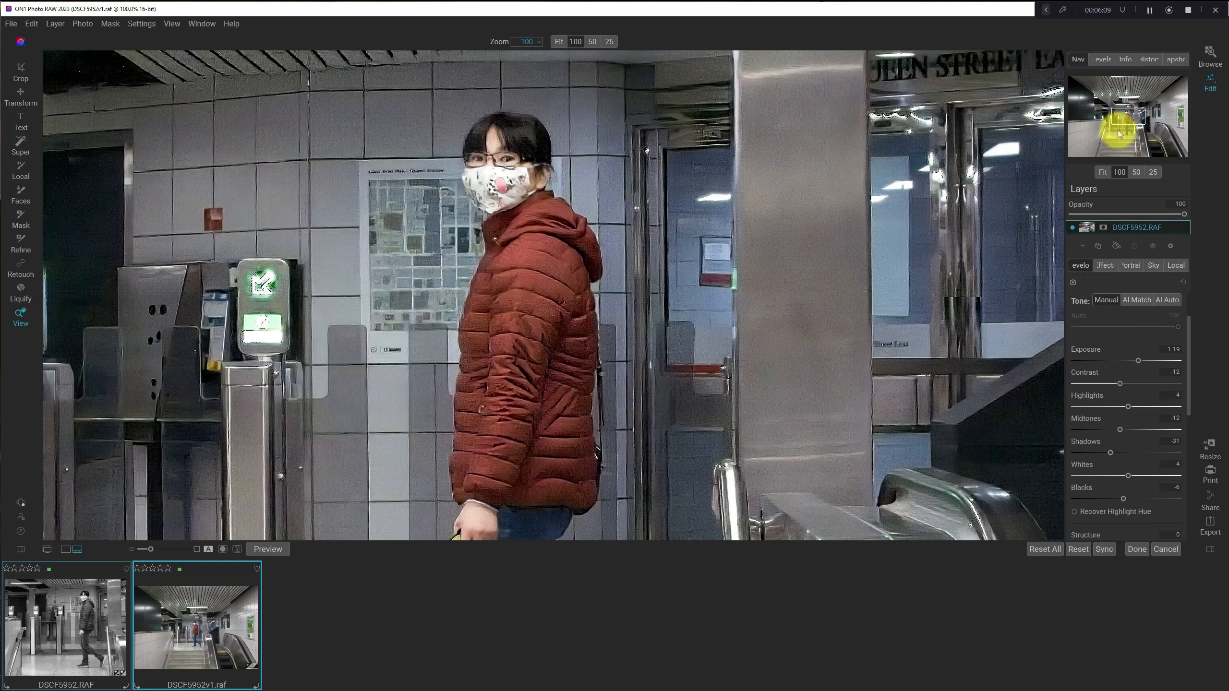
{"action": "left_click", "coordinate": [1104, 172]}
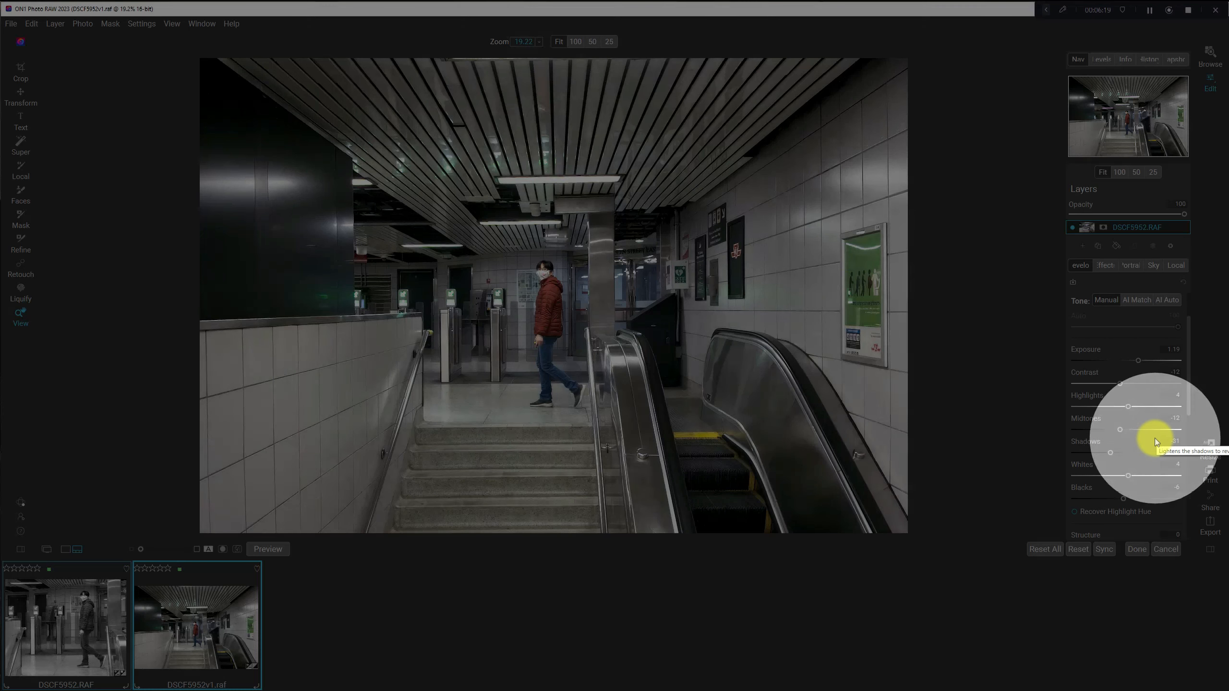
Set Vibrance to 16 and view the photo with the adjustment controls hidden
{"action": "scroll", "coordinate": [1154, 438], "scroll_direction": "down", "scroll_amount": 3}
{"action": "scroll", "coordinate": [1153, 439], "scroll_direction": "down", "scroll_amount": 3}
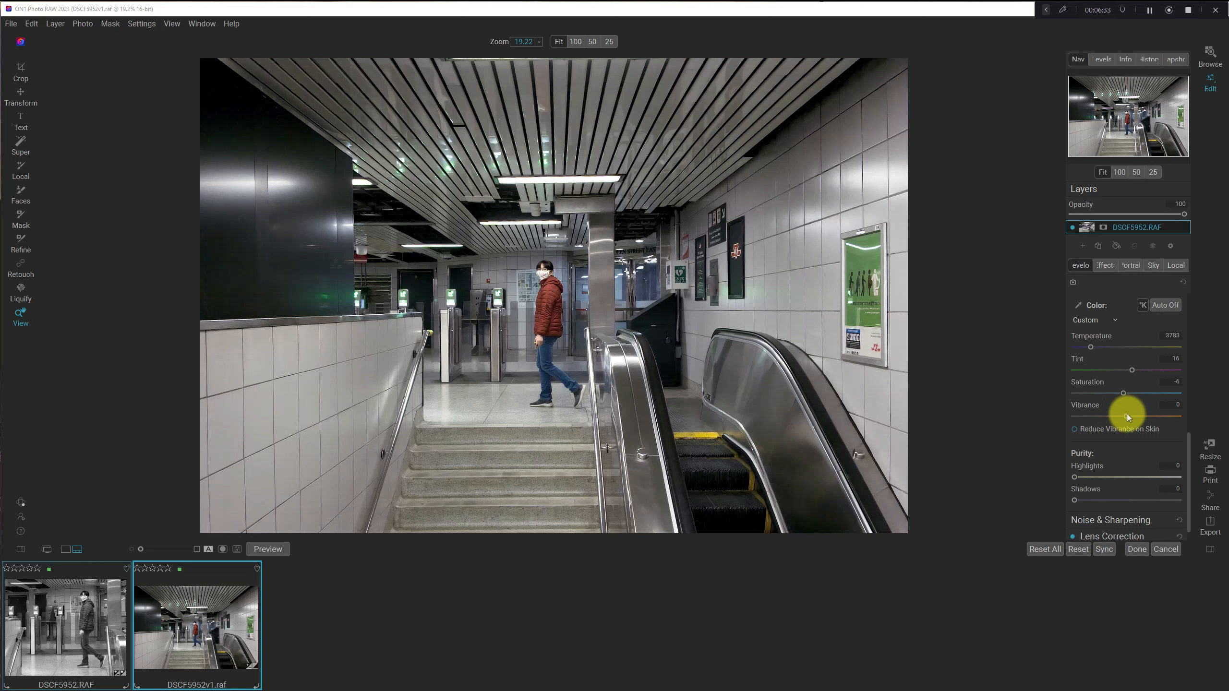
{"action": "left_click_drag", "start_coordinate": [1127, 417], "coordinate": [1134, 416]}
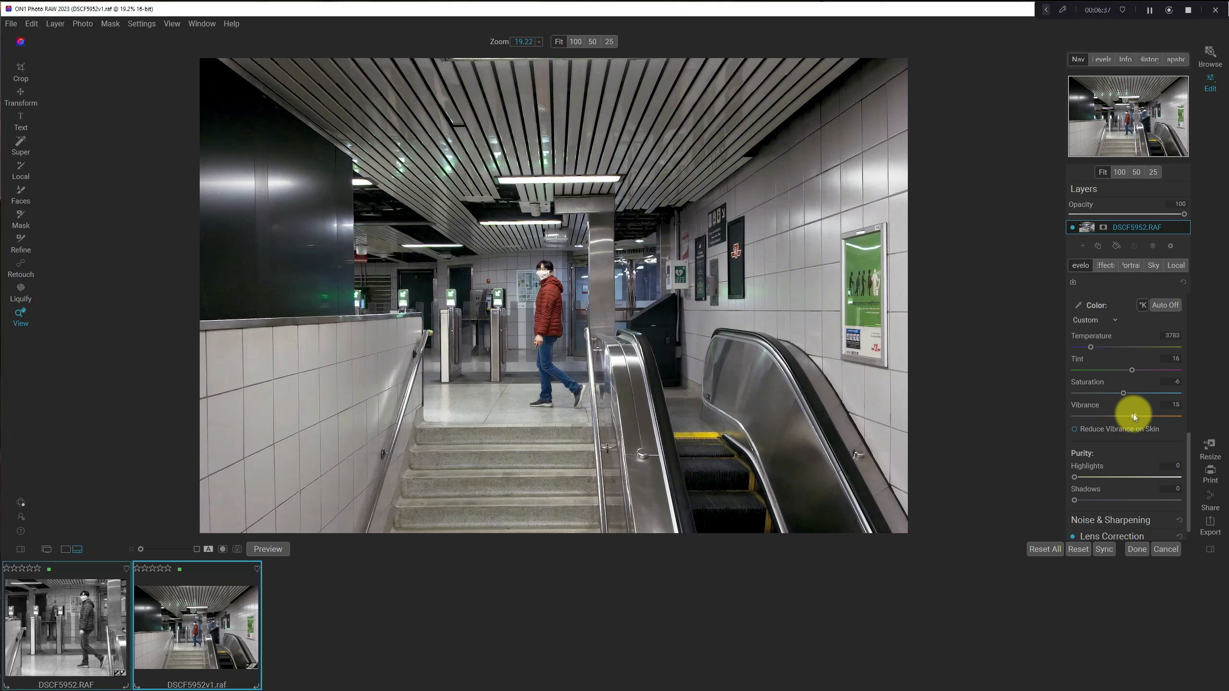
{"action": "left_click_drag", "start_coordinate": [1133, 416], "coordinate": [1134, 415]}
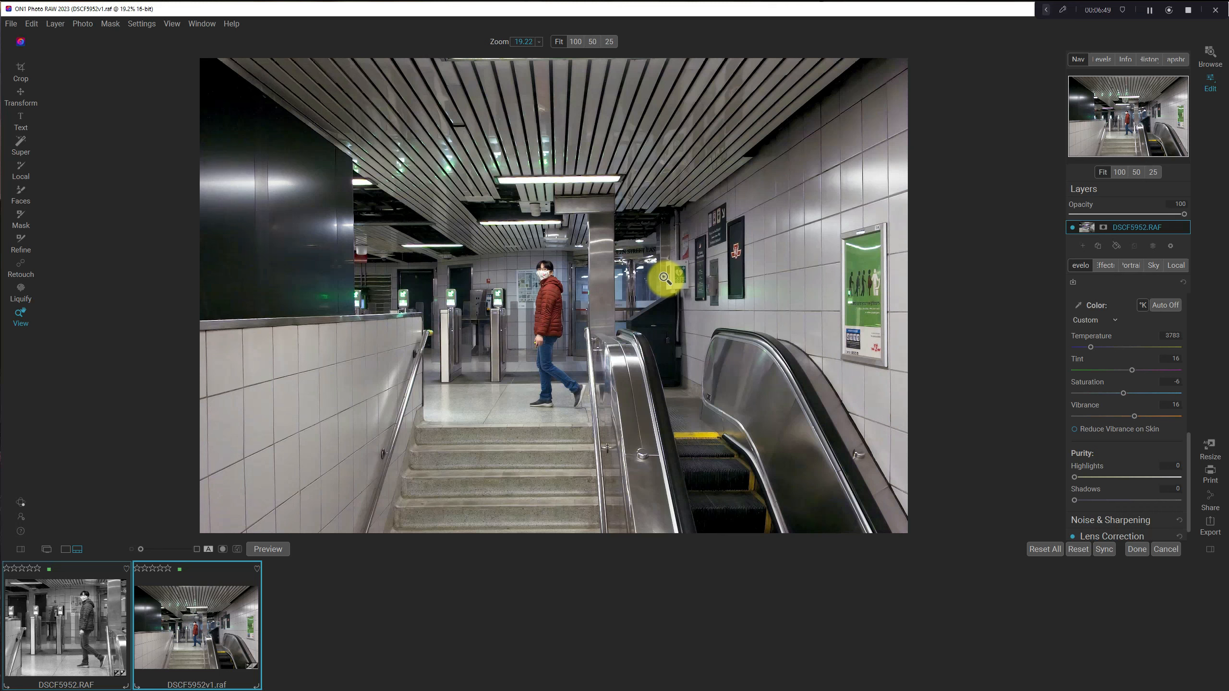
{"action": "key", "text": "Tab"}
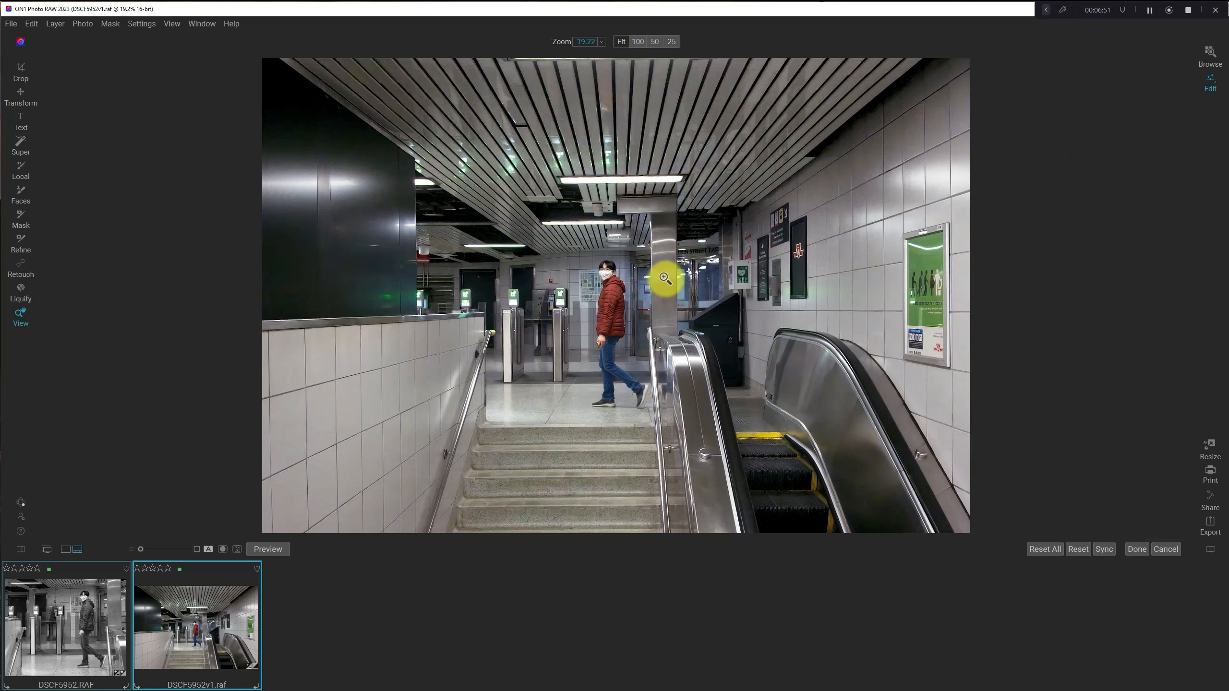
Bring back the adjustment controls and apply the first black-and-white preset from the first preset category to the photo
{"action": "key", "text": "Tab"}
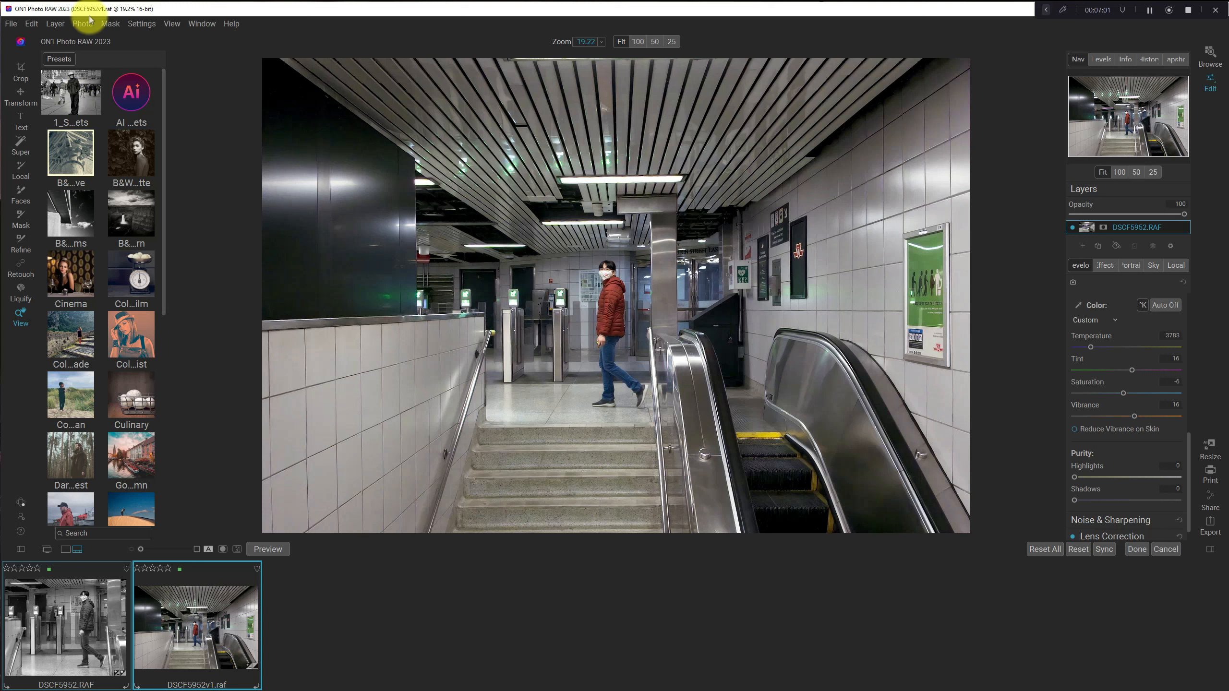
{"action": "left_click", "coordinate": [66, 94]}
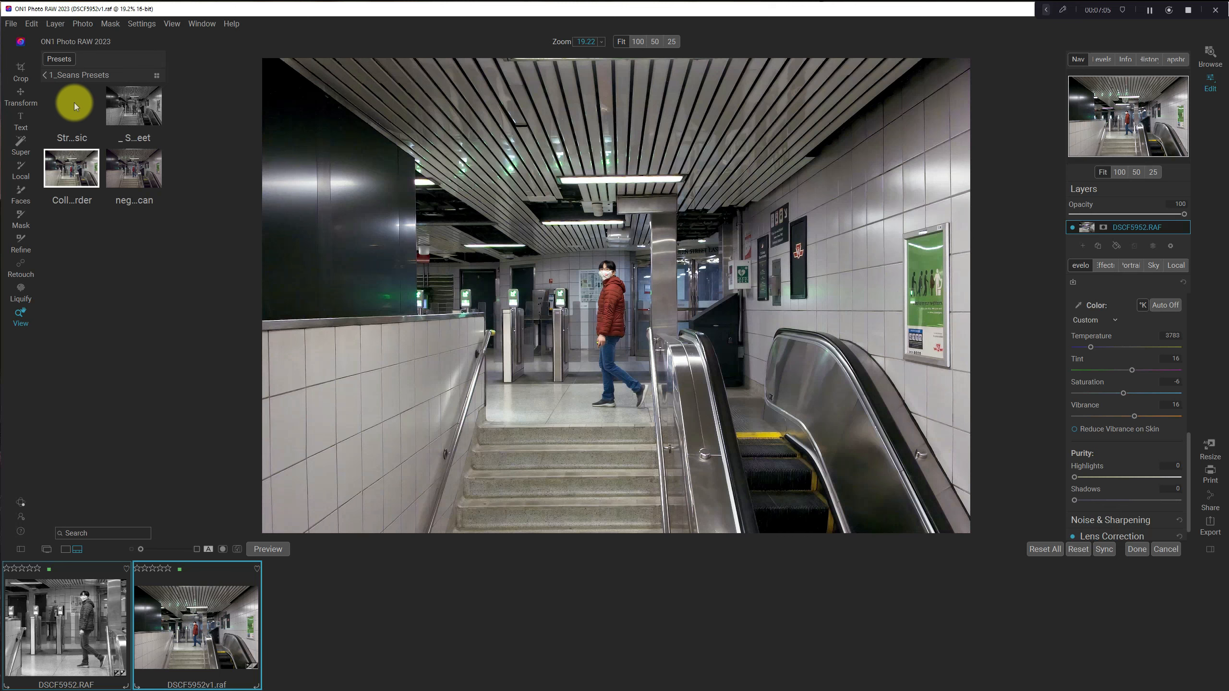
{"action": "mouse_move", "coordinate": [66, 101]}
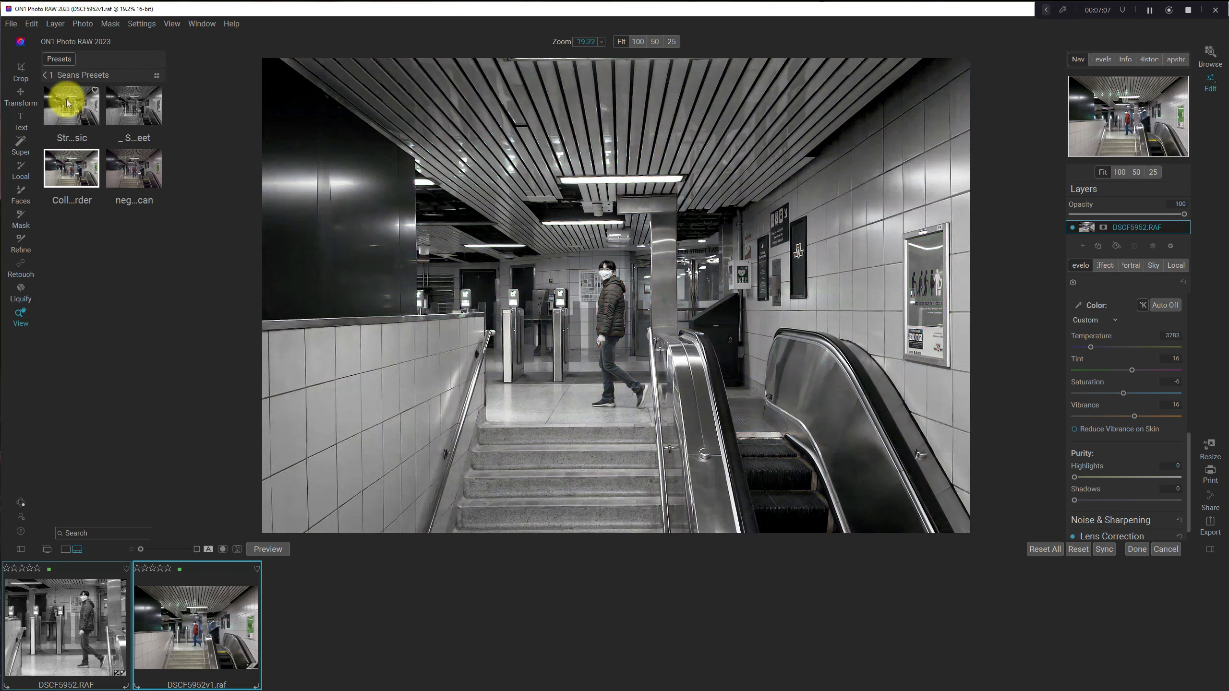
{"action": "key", "text": "ctrl"}
{"action": "key", "text": "ctrl"}
{"action": "left_click", "coordinate": [81, 109]}
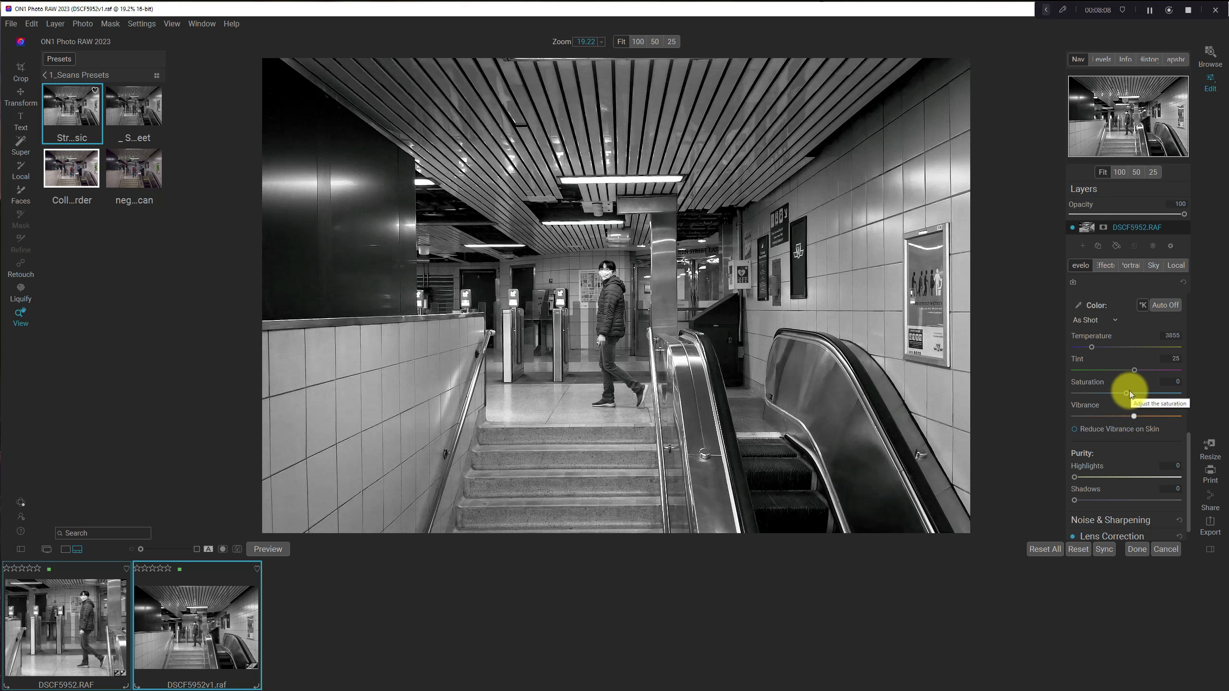
Set Saturation to -6 and Blacks to 14 for the black-and-white version
{"action": "left_click_drag", "start_coordinate": [1131, 393], "coordinate": [1124, 393]}
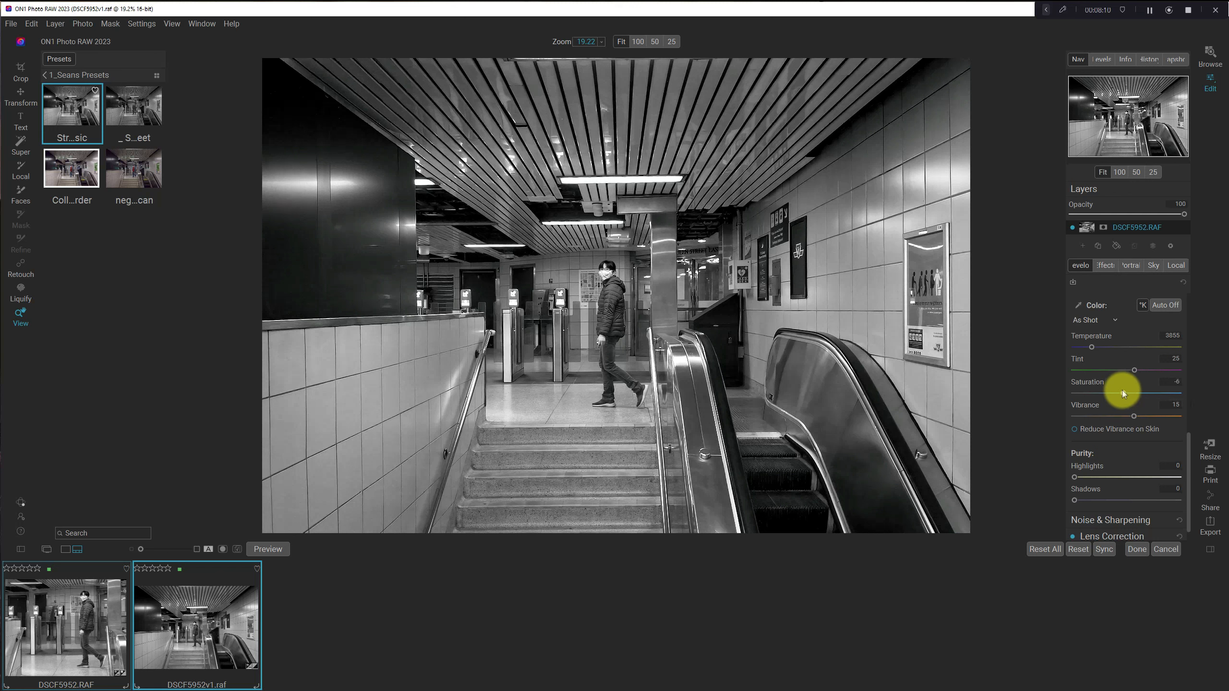
{"action": "scroll", "coordinate": [1171, 369], "scroll_direction": "up", "scroll_amount": 3}
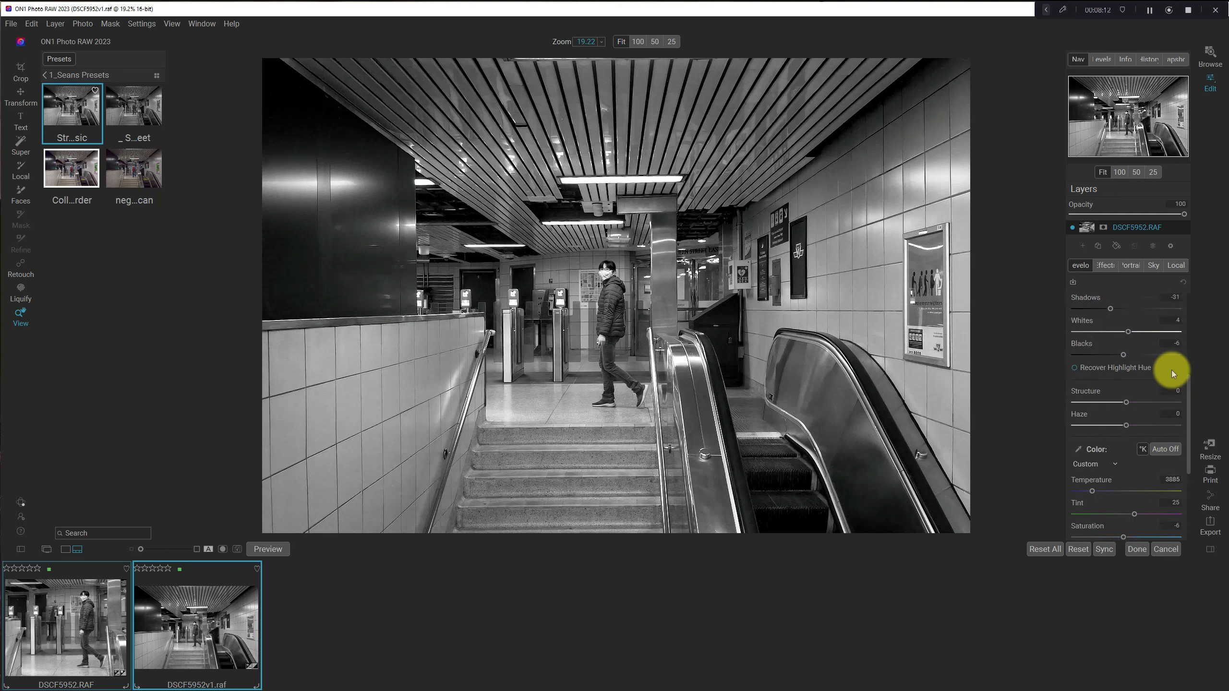
{"action": "scroll", "coordinate": [1171, 370], "scroll_direction": "up", "scroll_amount": 6}
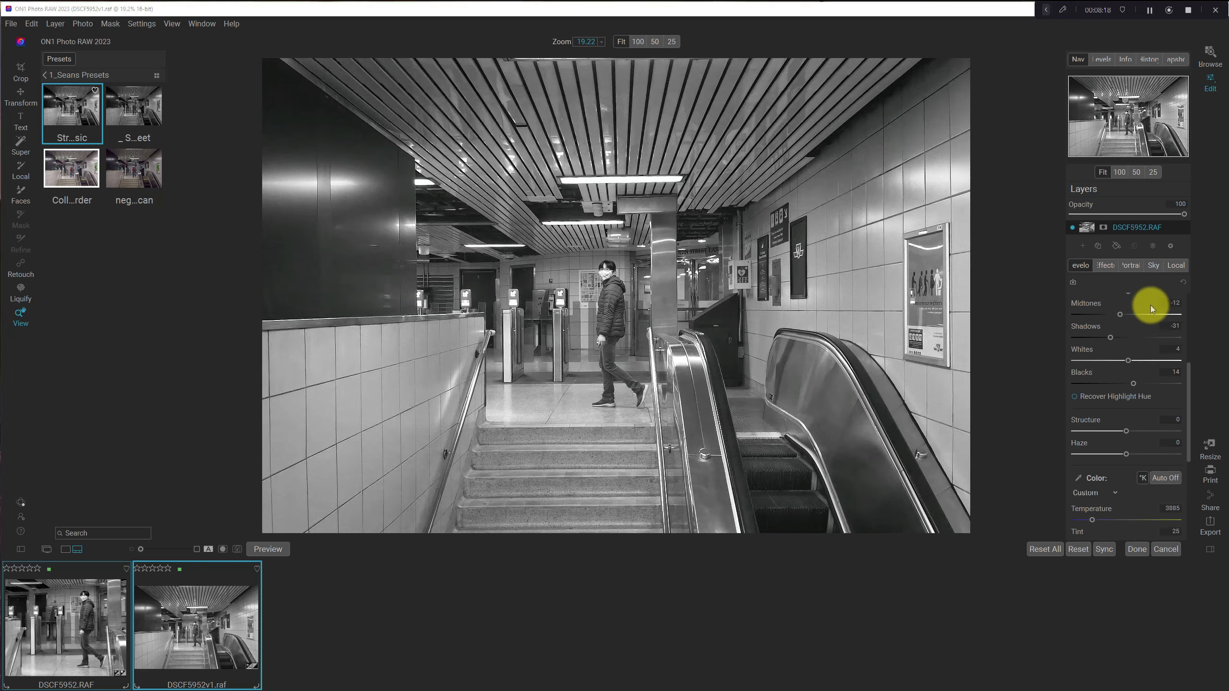
{"action": "scroll", "coordinate": [1157, 314], "scroll_direction": "up", "scroll_amount": 5}
{"action": "scroll", "coordinate": [1150, 380], "scroll_direction": "down", "scroll_amount": 1}
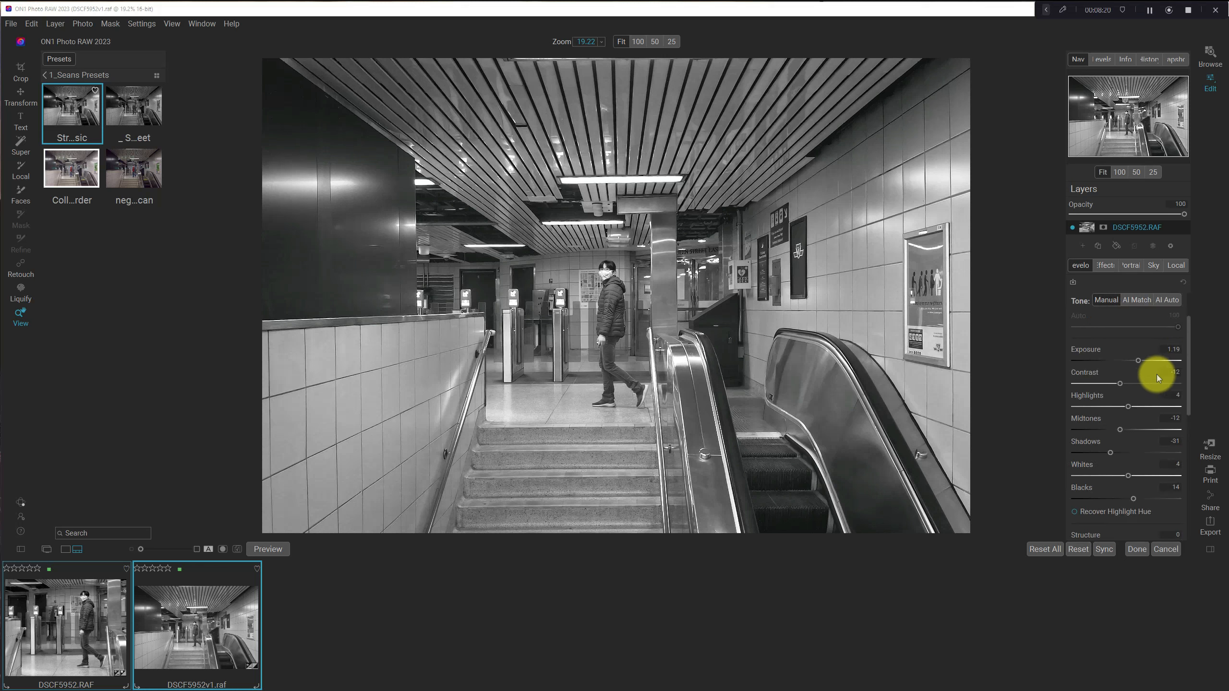